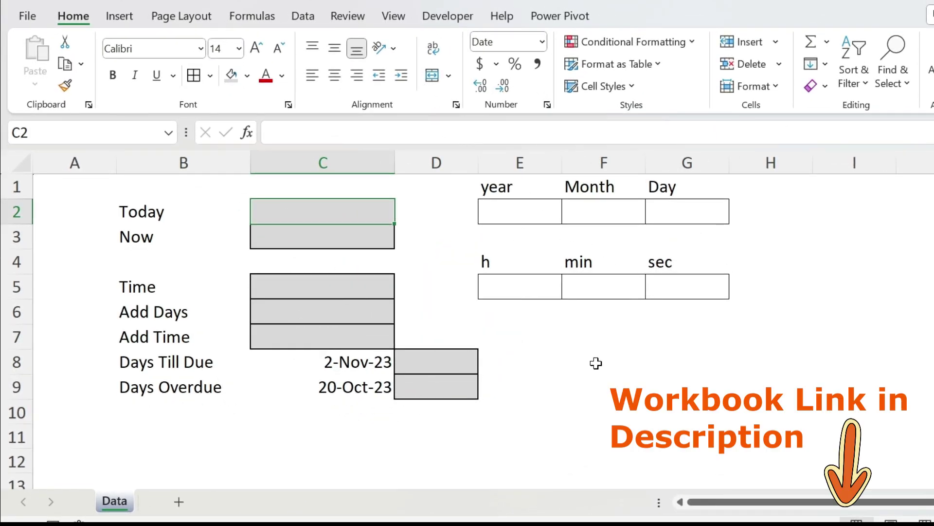
- Enter =TODAY() in C2 and show it as the serial number 45,229 with Comma Style
text(=toda)
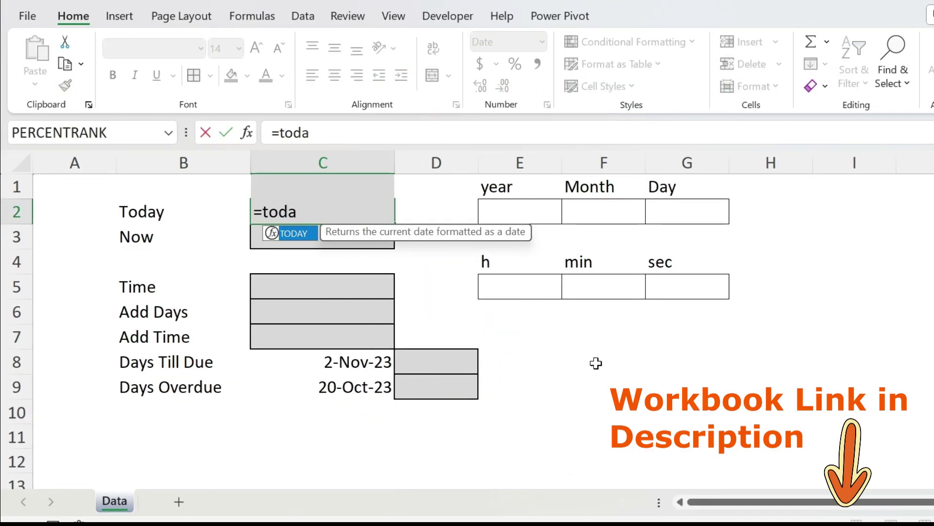
text(y())
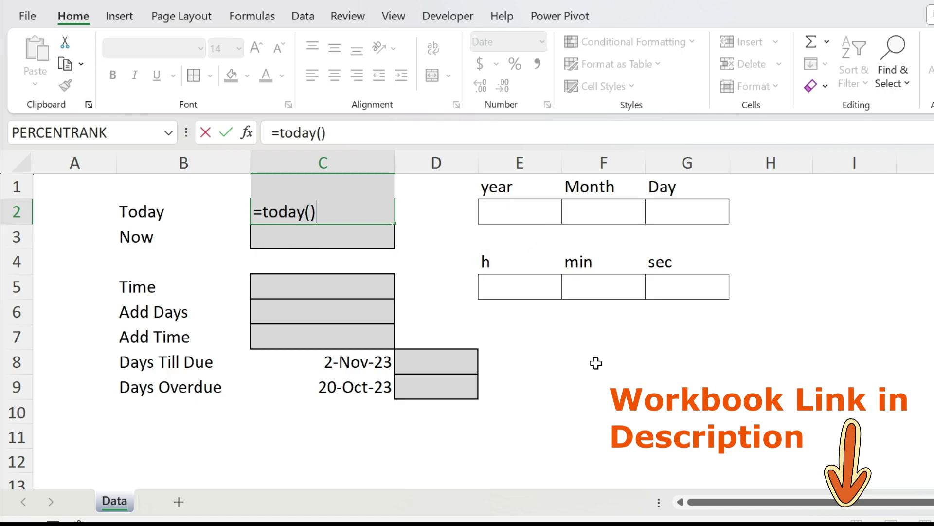
key(Return)
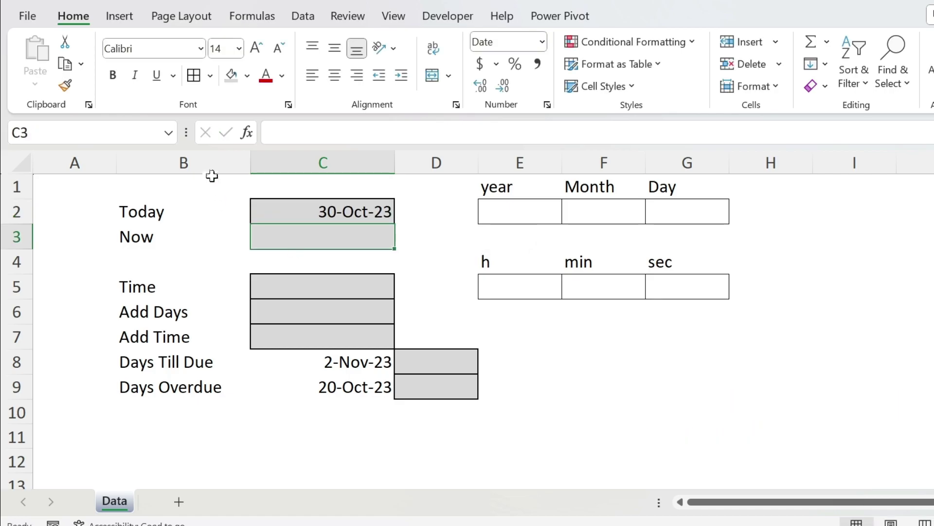
click(347, 207)
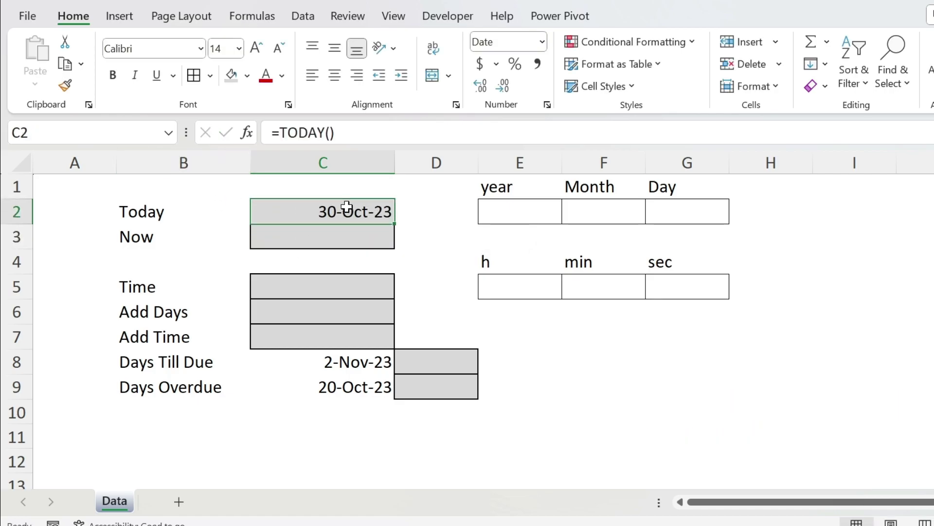
click(539, 68)
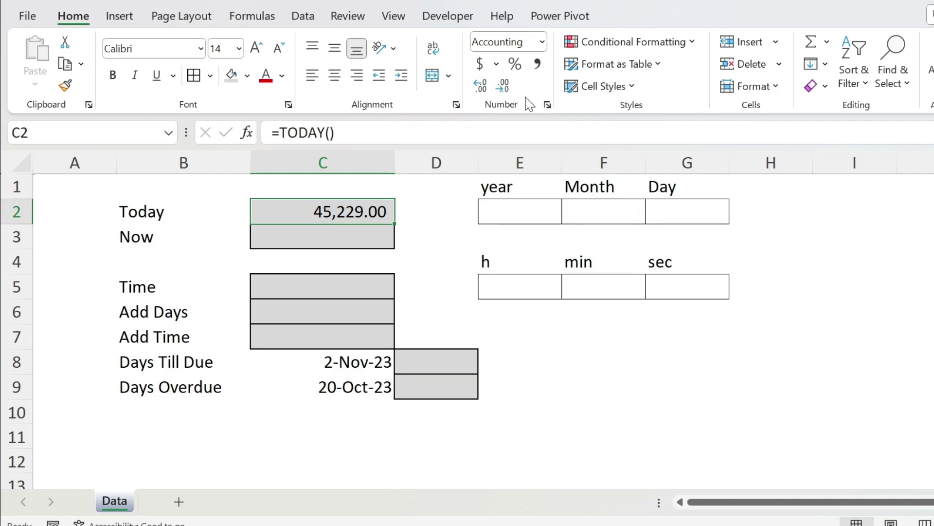
- Reformat C2 with the 14-Mar-12 date type so it reads 30-Oct-23
click(547, 105)
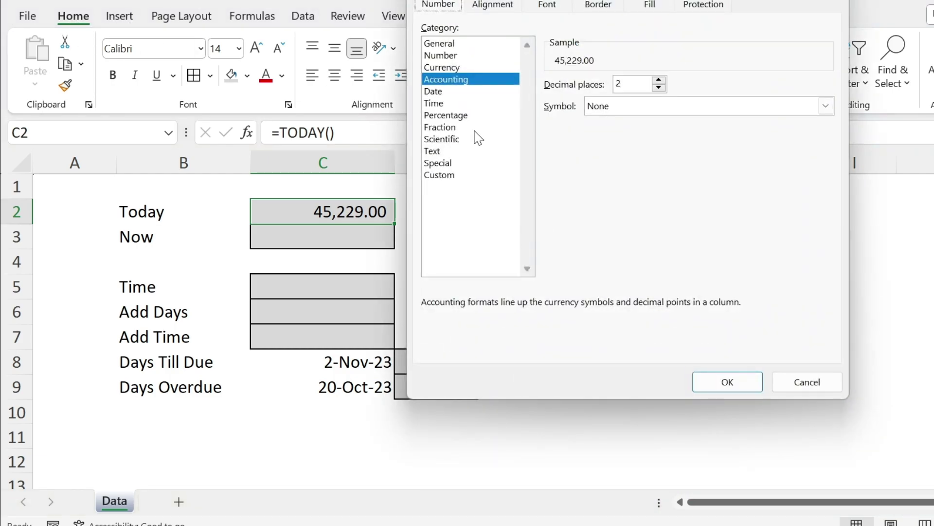
click(464, 95)
scroll(830, 173, down, 1)
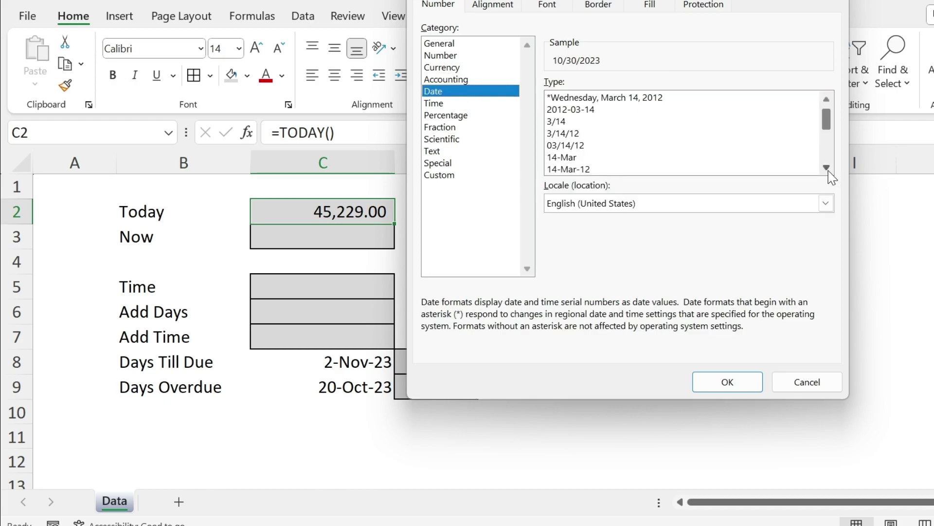
click(594, 136)
click(595, 146)
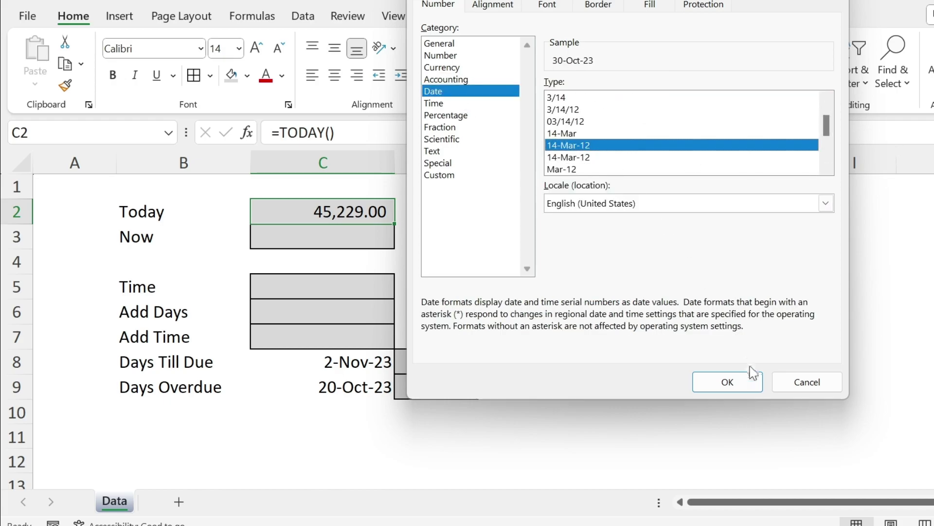
click(708, 382)
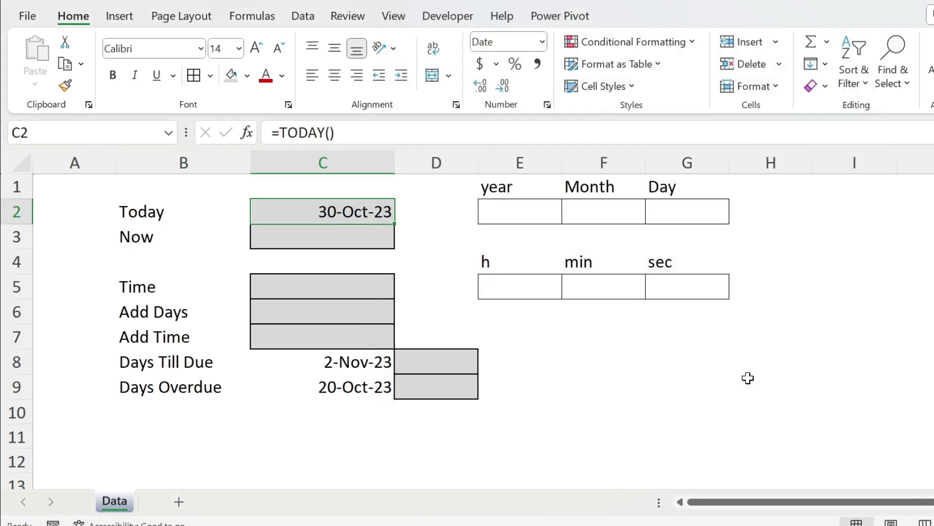
- Enter =NOW() in C3 to show 10/30/23 6:59 AM, then recalculate with F9
click(344, 246)
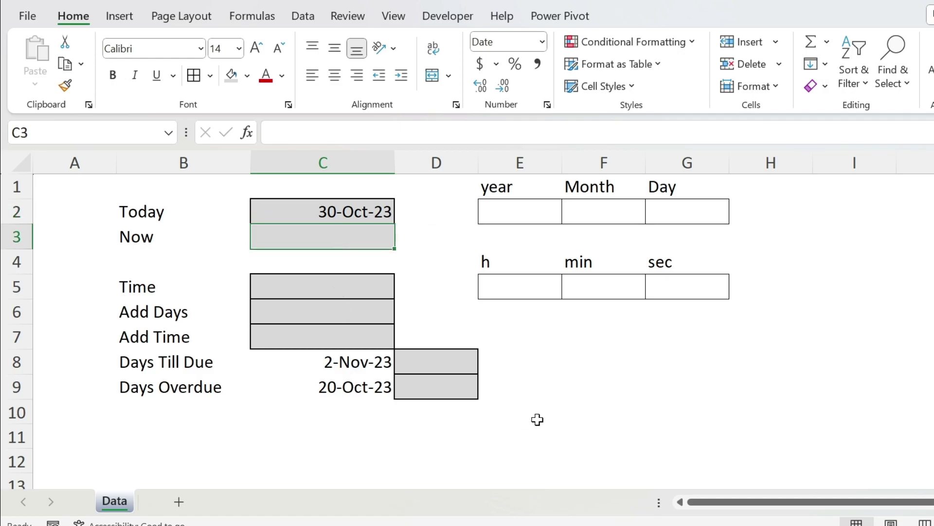
text(=now()
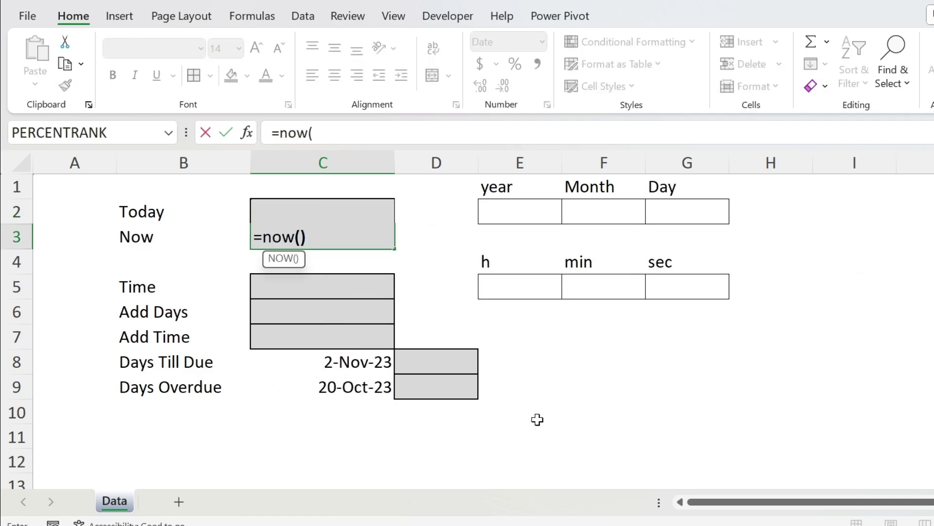
text())
key(Return)
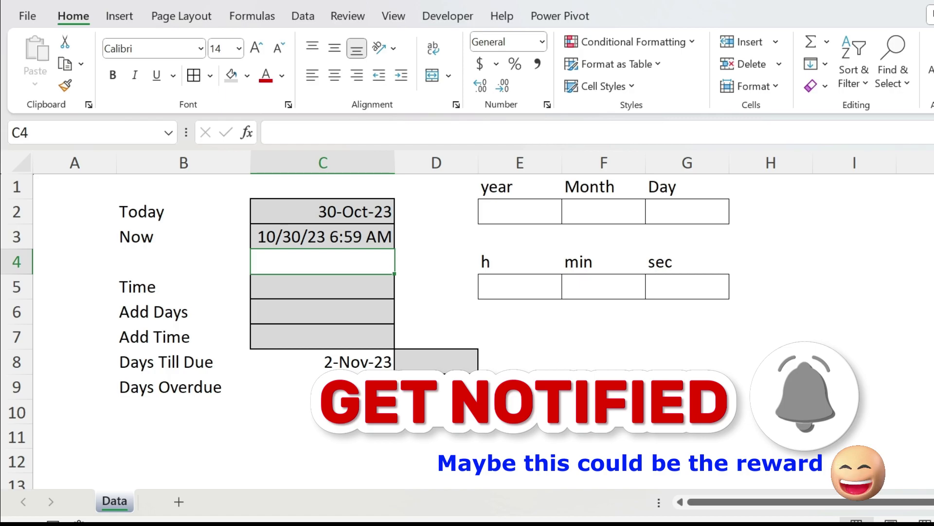
key(F9)
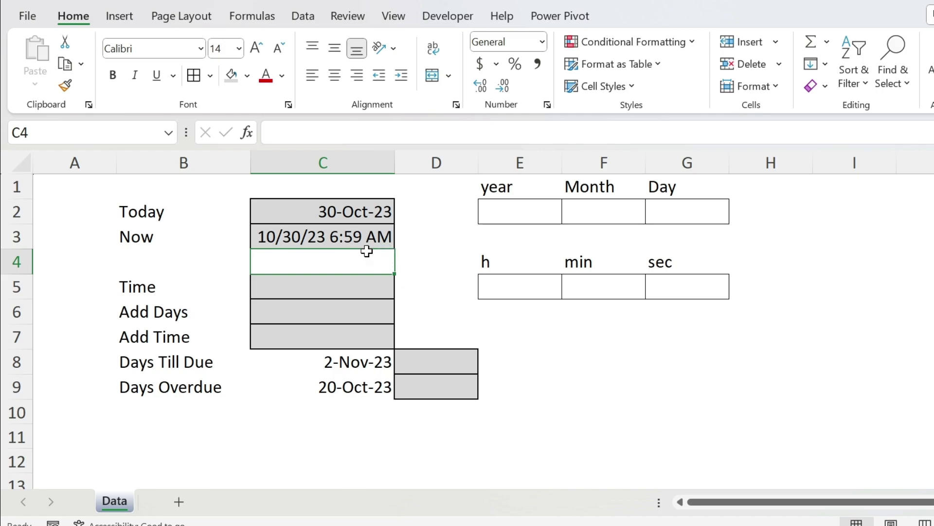
- Enter =YEAR(C3) in E2, giving 2023
click(509, 214)
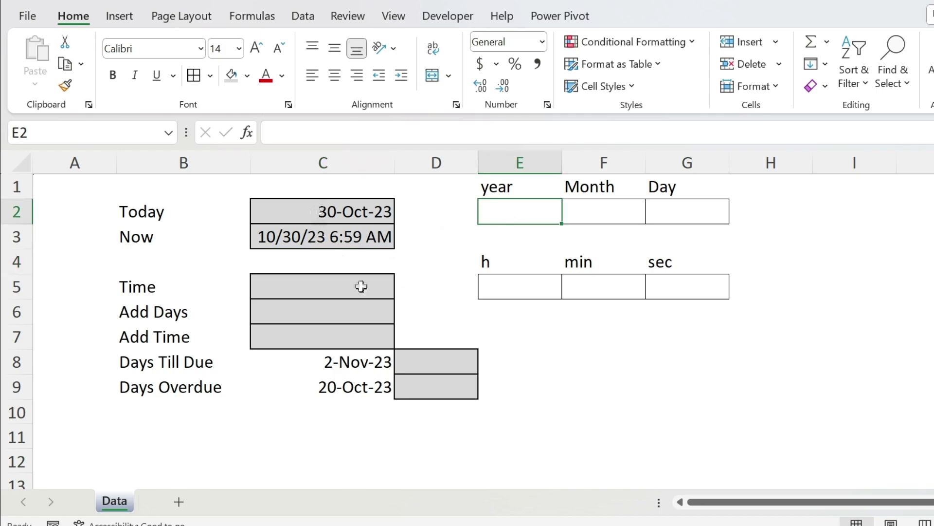
text(=year()
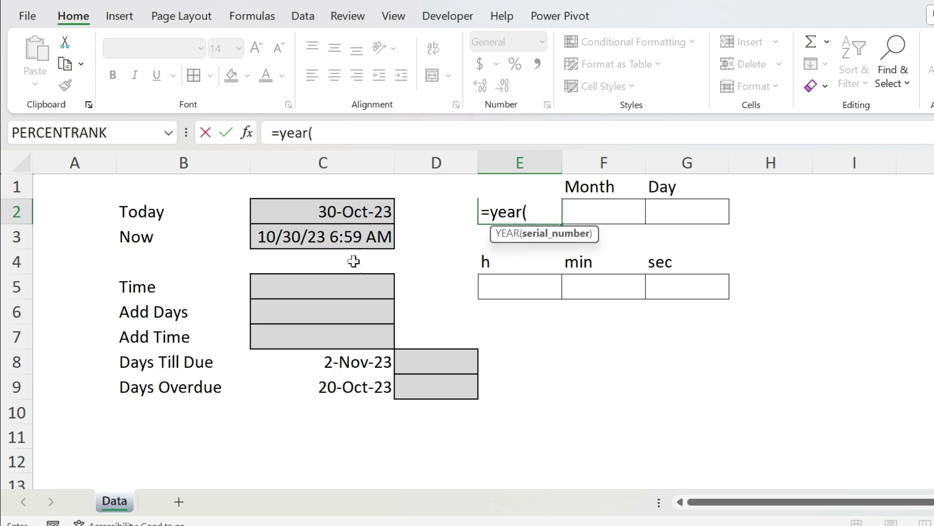
click(319, 249)
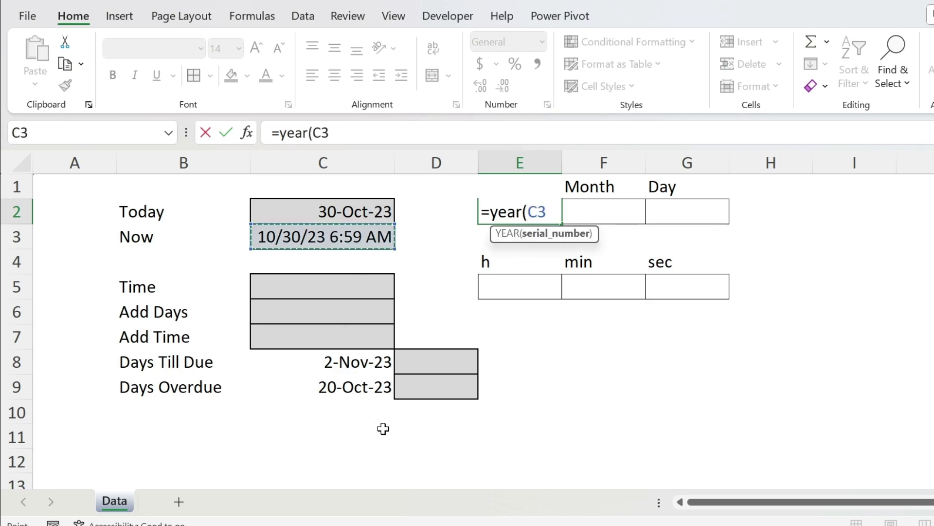
text())
key(Return)
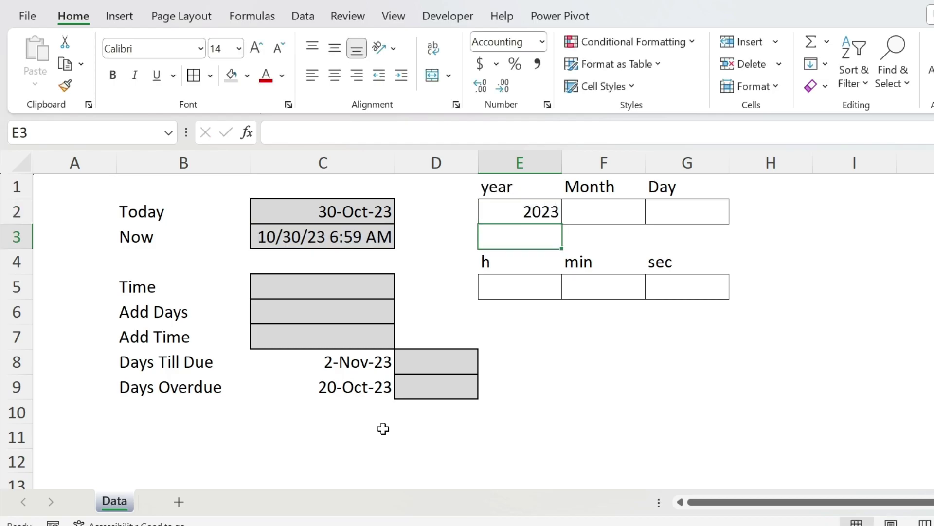
- Enter =MONTH(C2) in F2, giving 10
key(Up)
key(Right)
text(=mo)
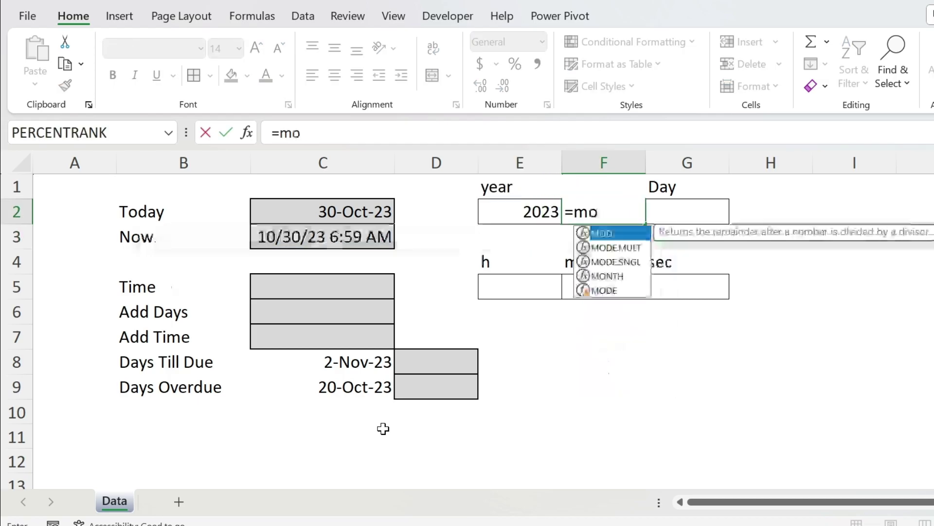
text(nth()
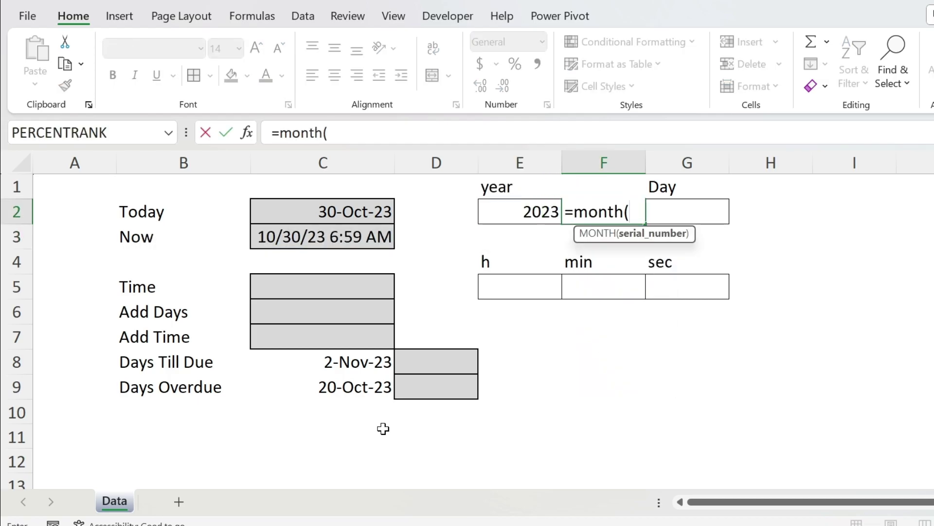
click(335, 212)
text())
key(Return)
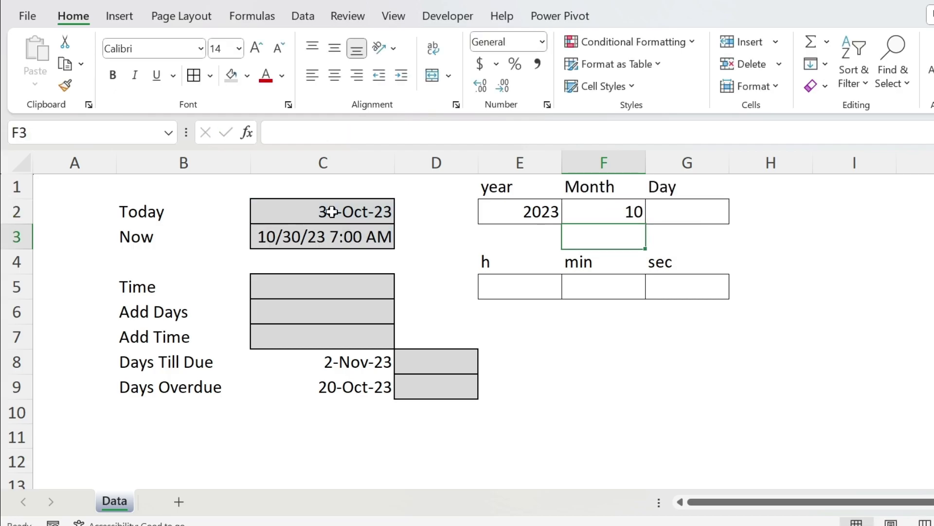
- Enter =DAY(C3) in G2, giving 30
key(Up)
key(Right)
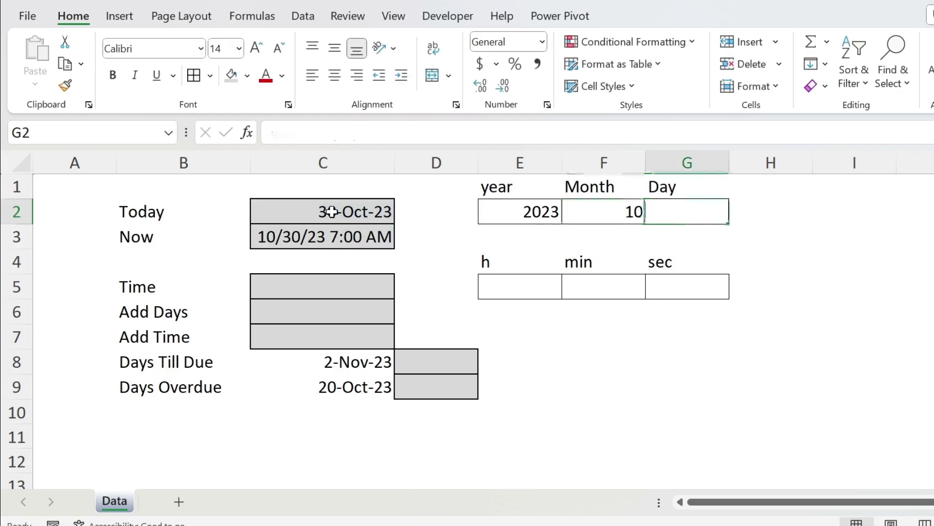
text(=day()
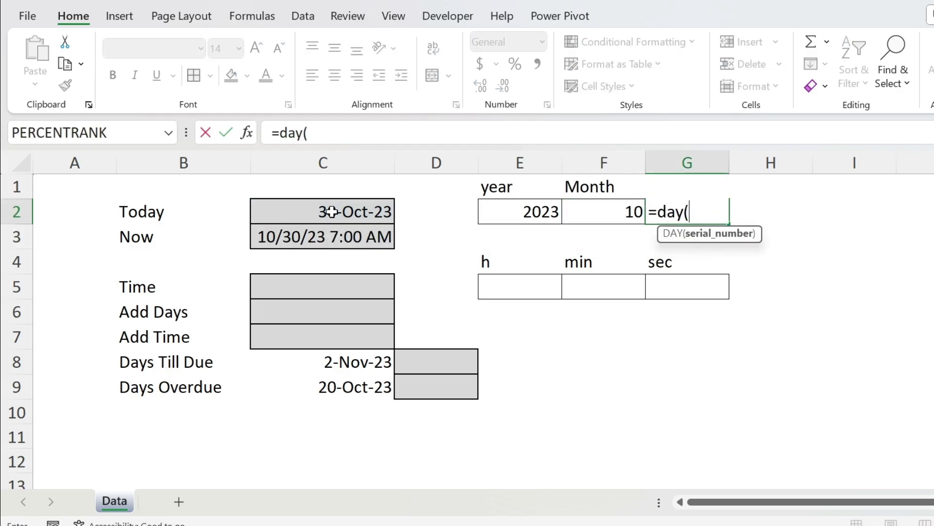
click(354, 236)
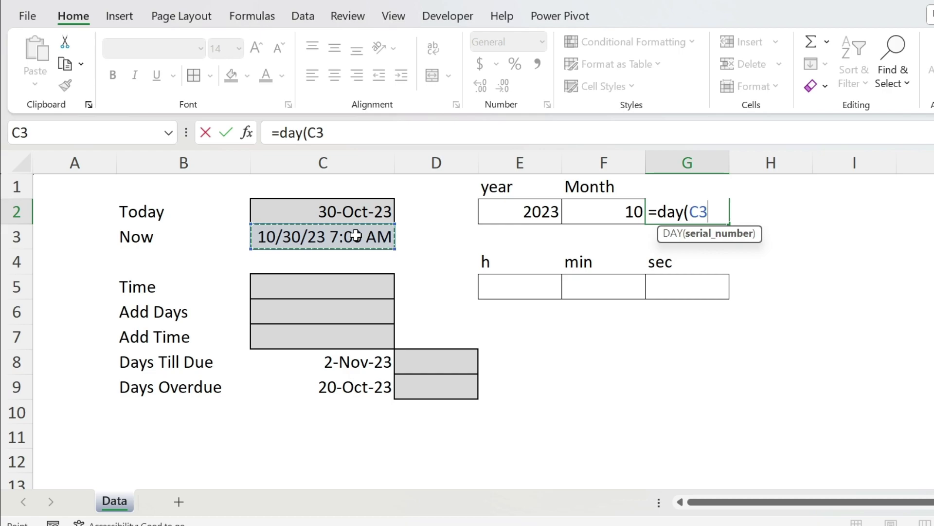
text())
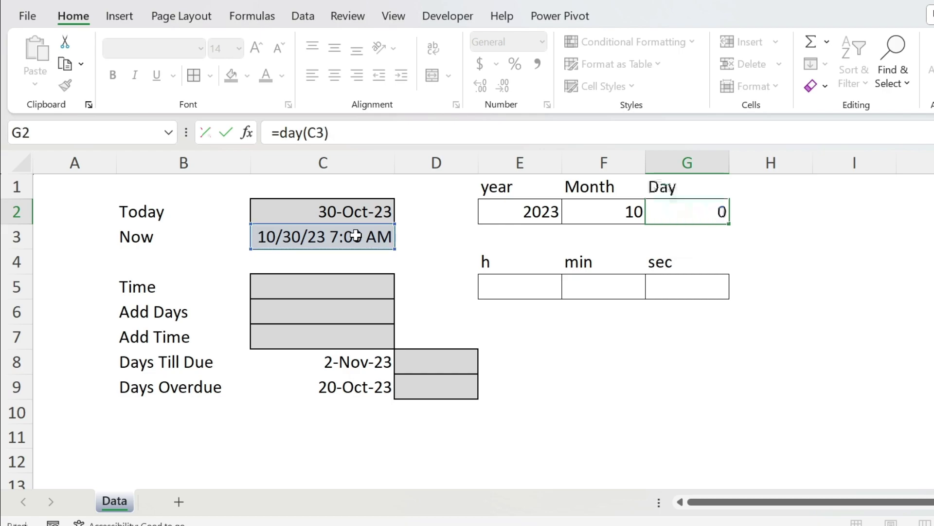
key(Return)
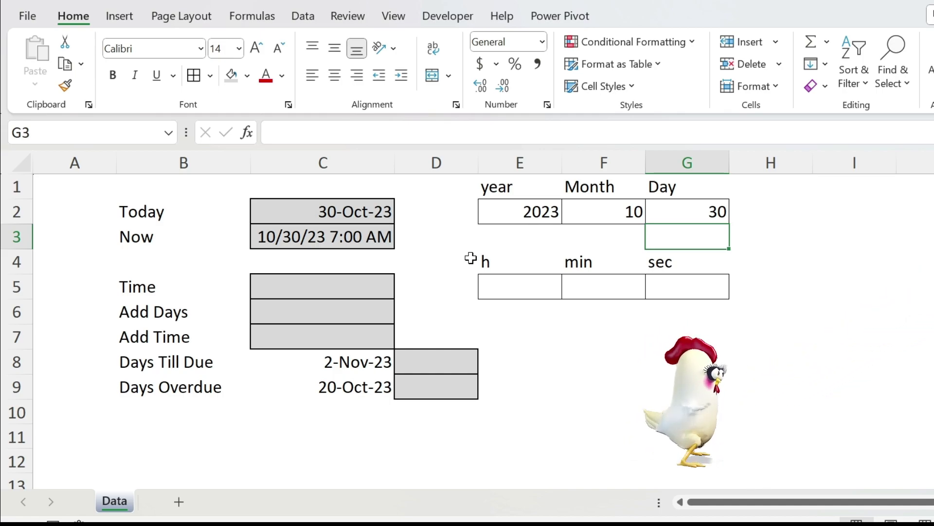
- Enter =NOW()-TODAY() in C5 and view the result as a decimal with Comma Style
click(294, 290)
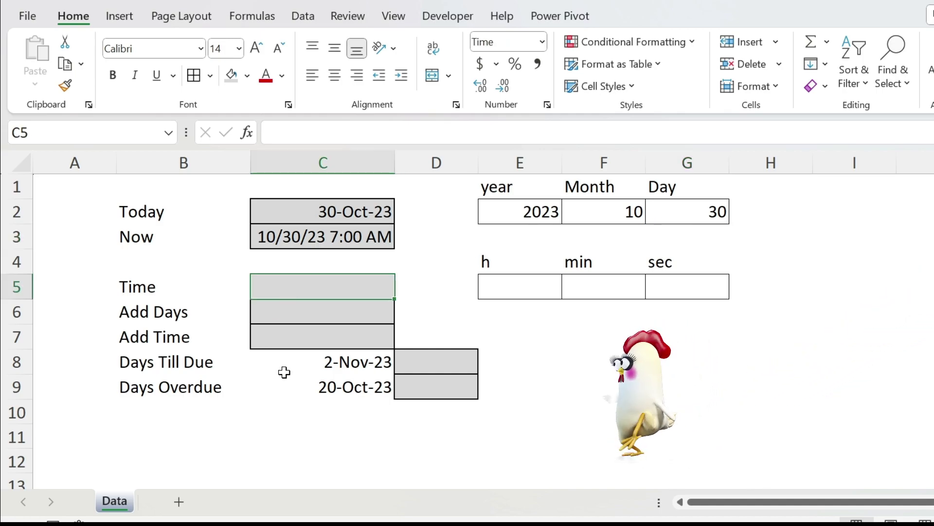
text(=)
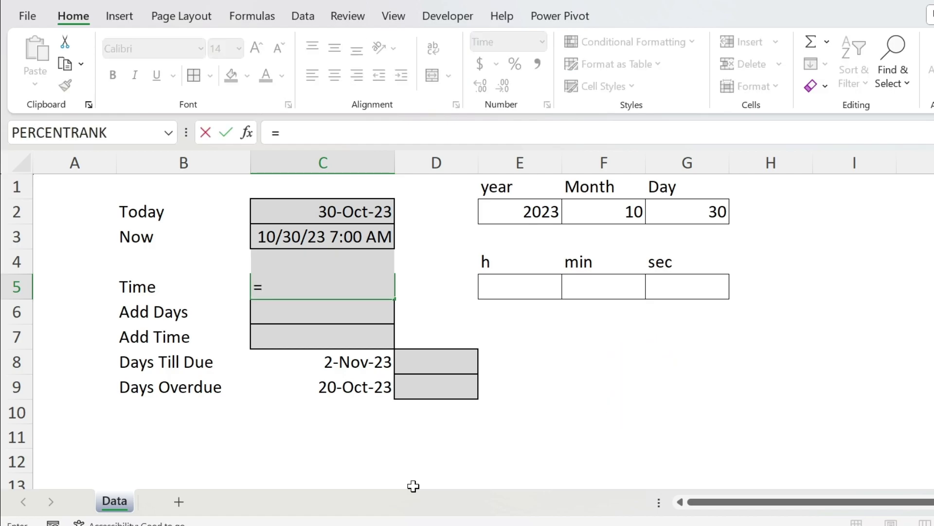
text(now()-)
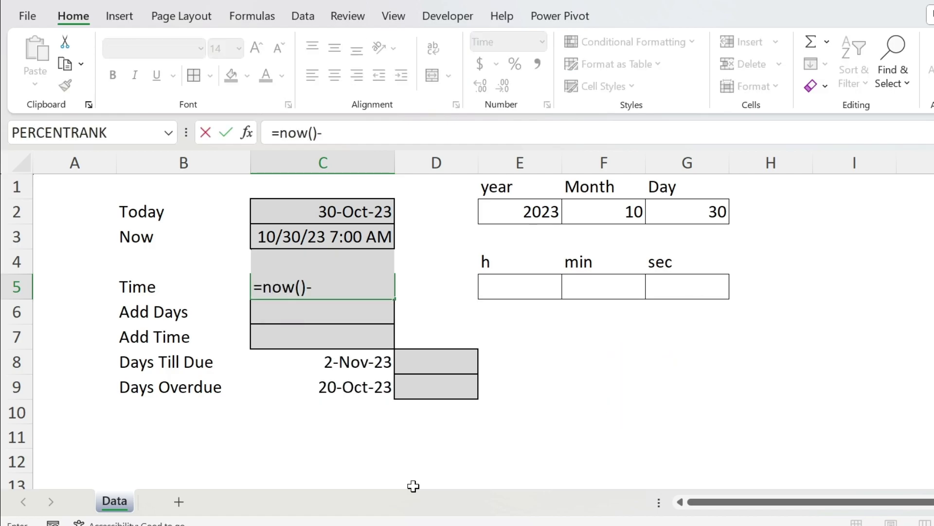
text(today)
text(())
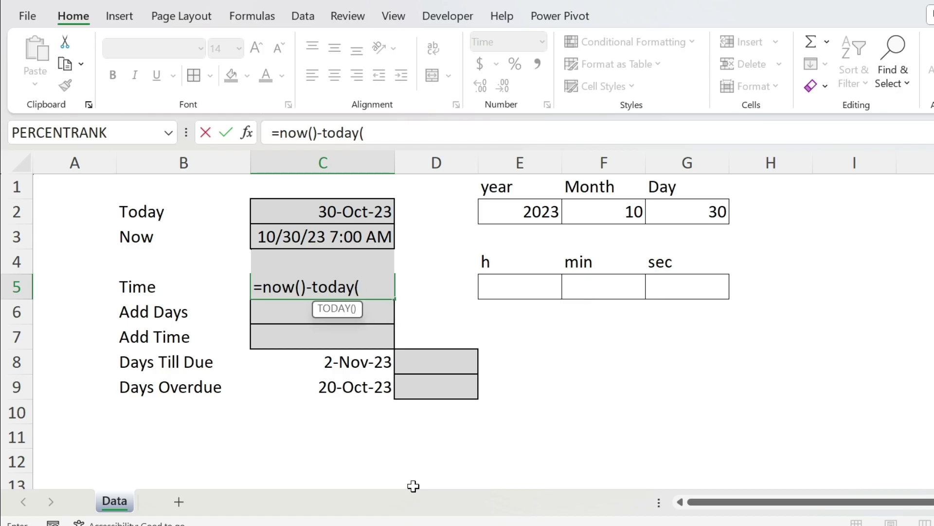
key(Return)
key(Up)
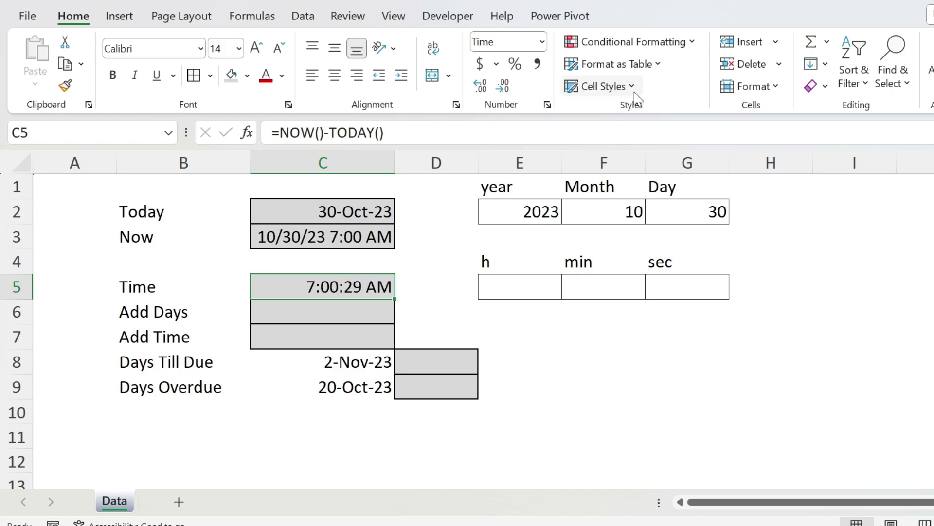
click(539, 66)
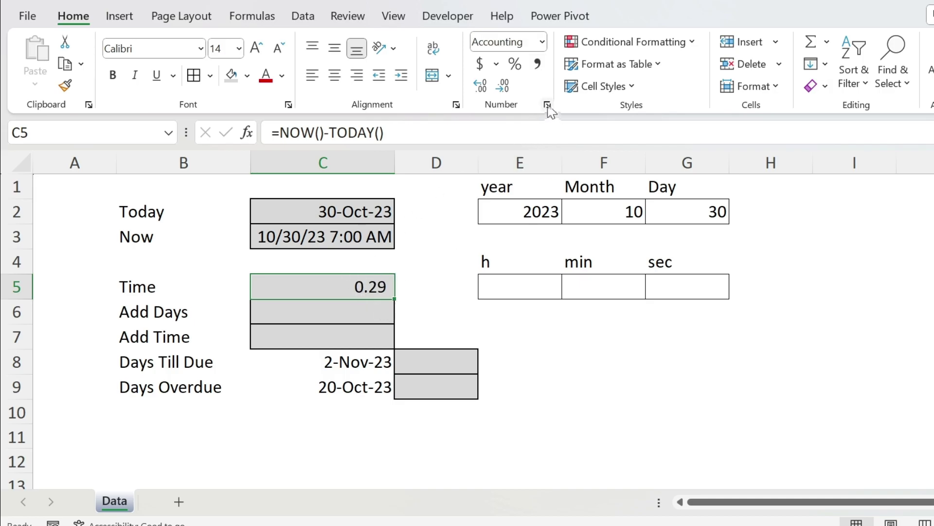
- Format C5 with the 1:30:55 PM time type so it shows 7:00:29 AM
click(547, 104)
click(438, 103)
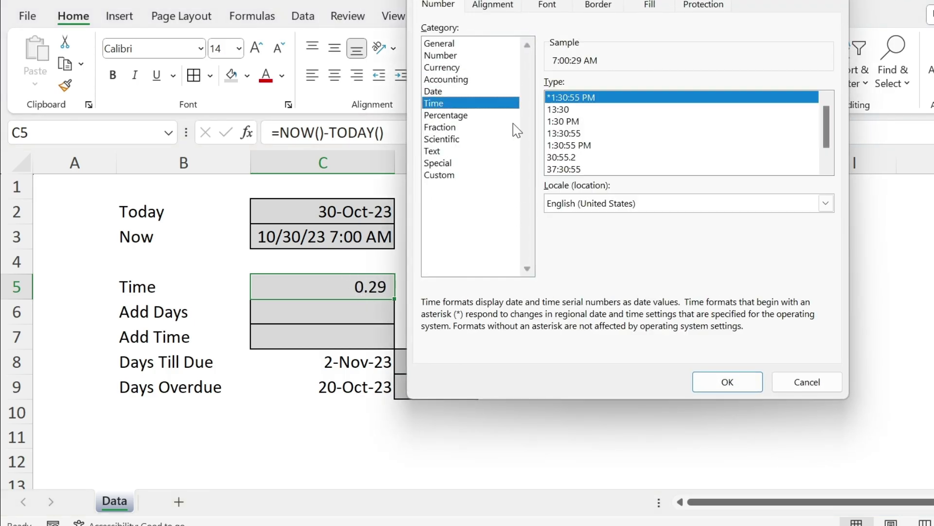
click(589, 146)
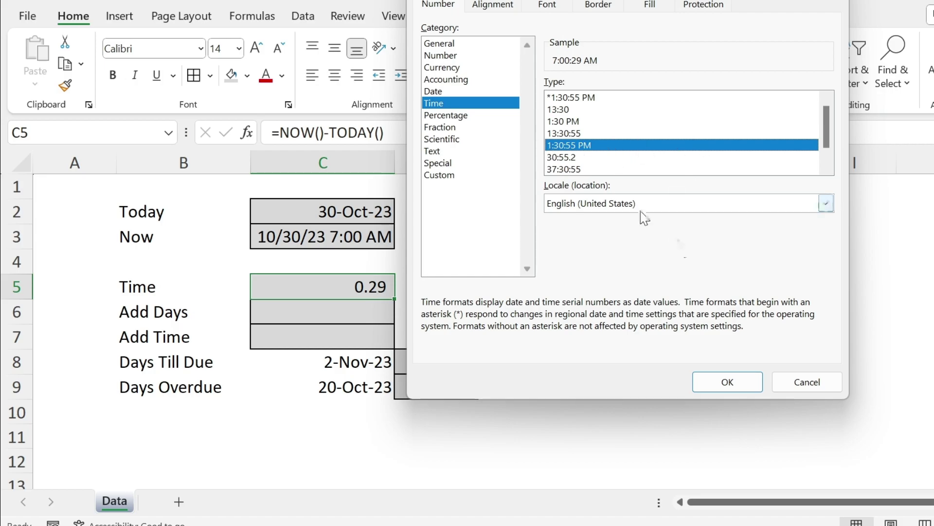
click(725, 382)
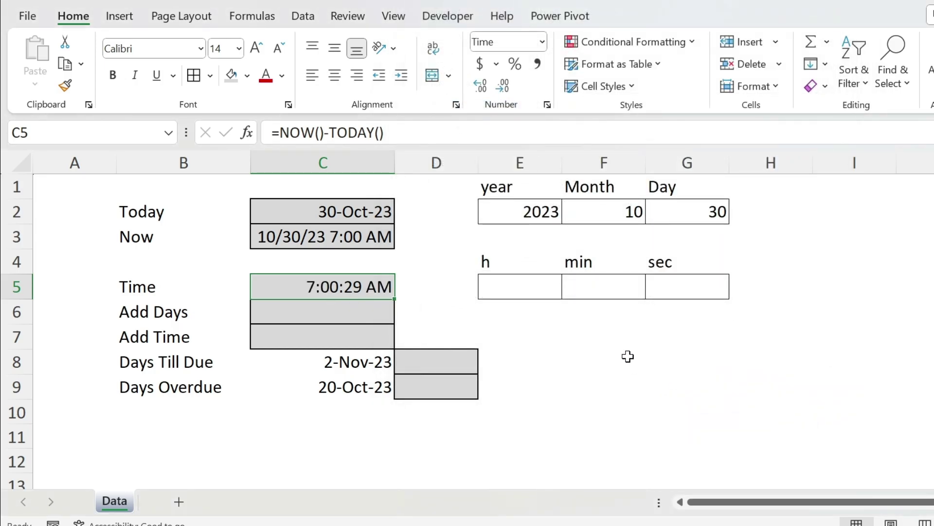
- Undo C5's time format back to 0.29 and enter =C5*24 in E6 for 7.02 hours
key(ctrl+z)
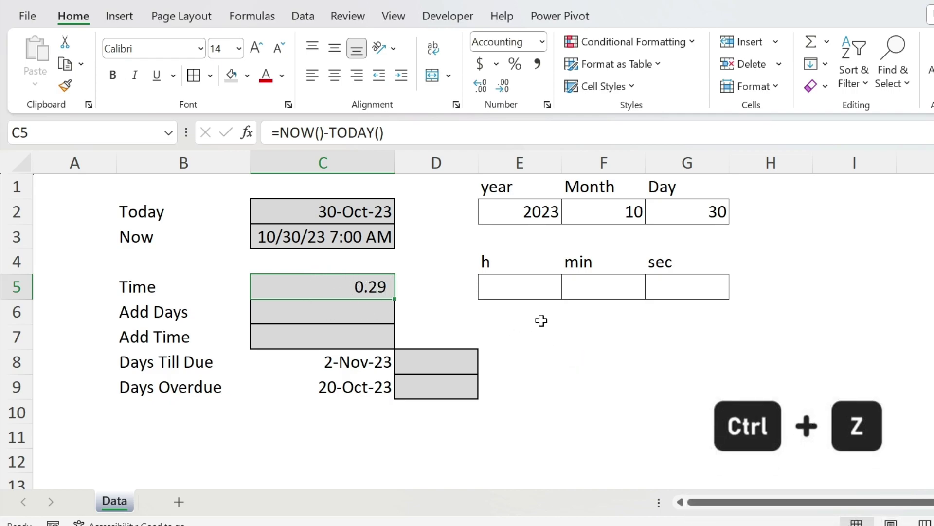
click(509, 312)
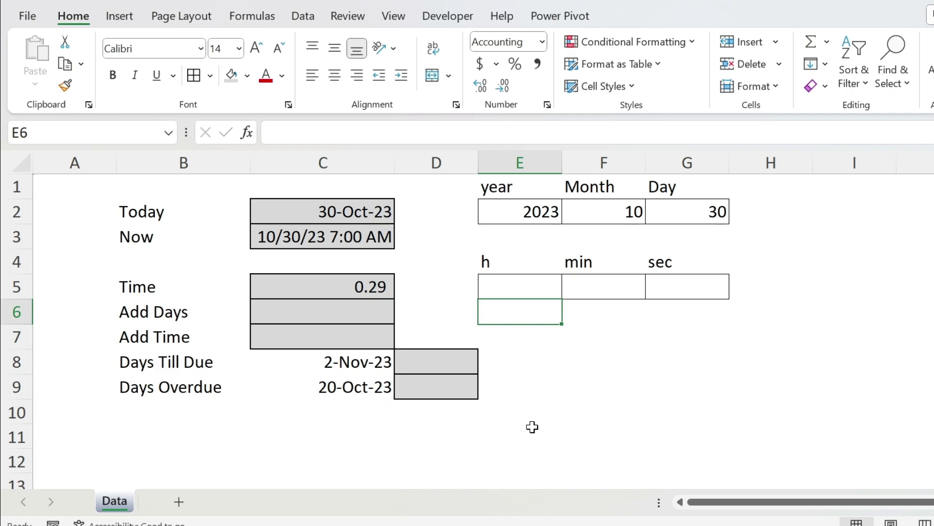
text(=)
key(Left)
key(Left)
key(Up)
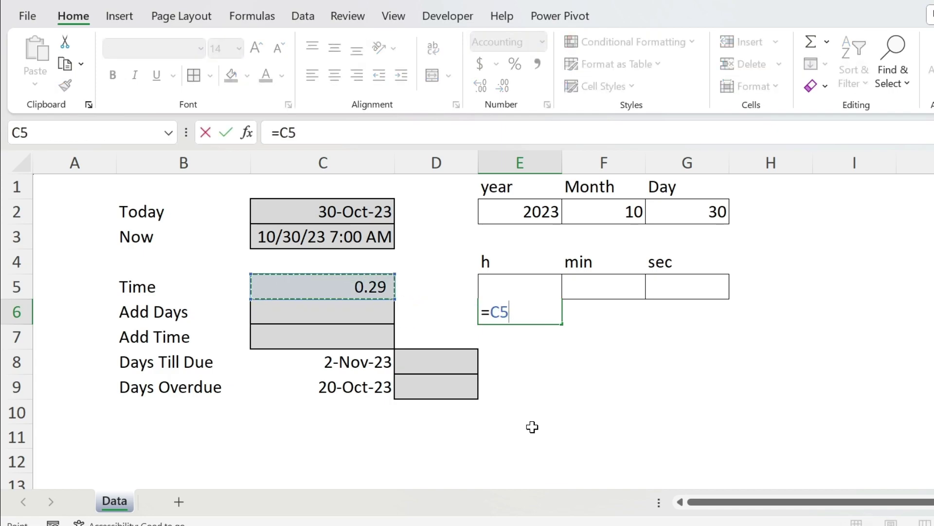
text(*)
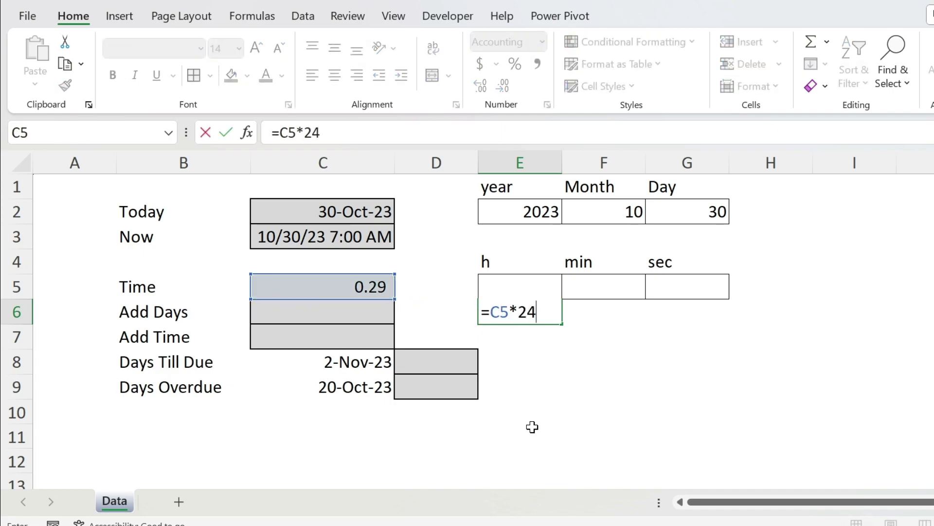
key(Return)
- Enter =0.02*60 in F6 to get 1.2 minutes
key(Up)
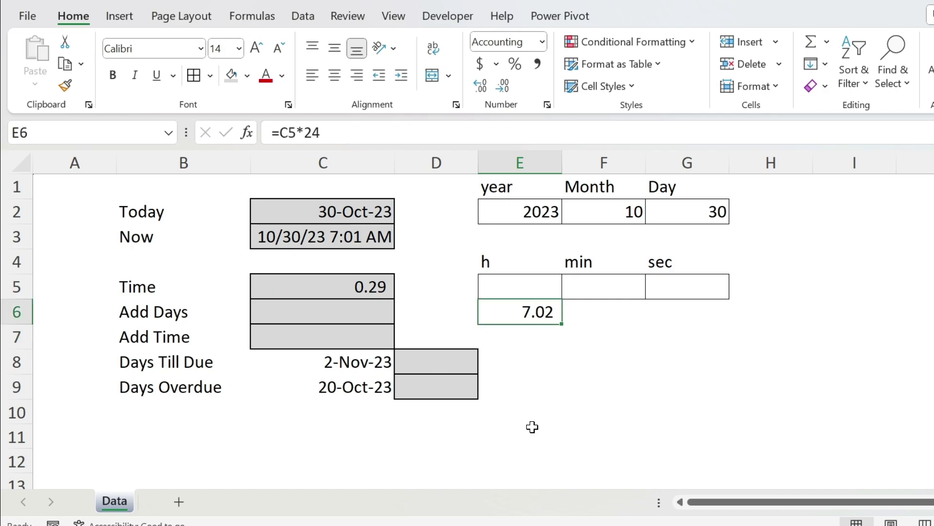
key(Right)
text(=0.)
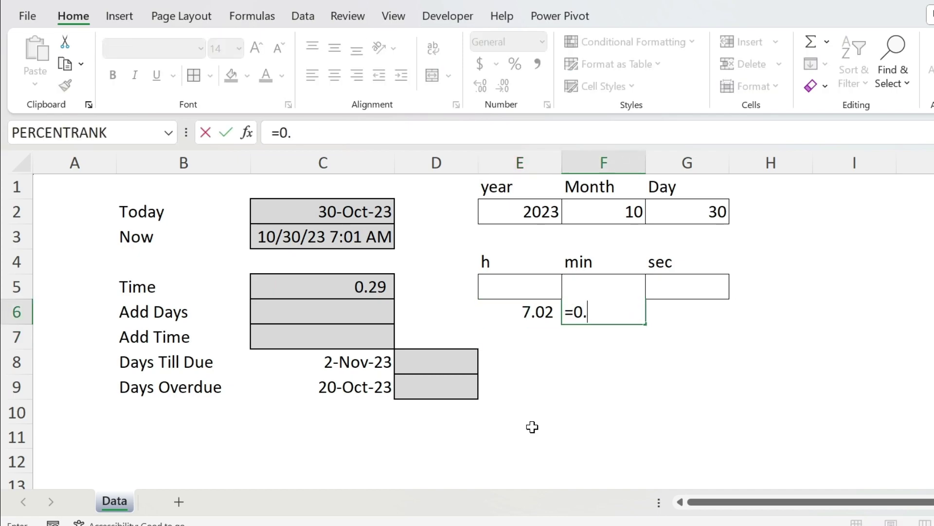
text(02*60)
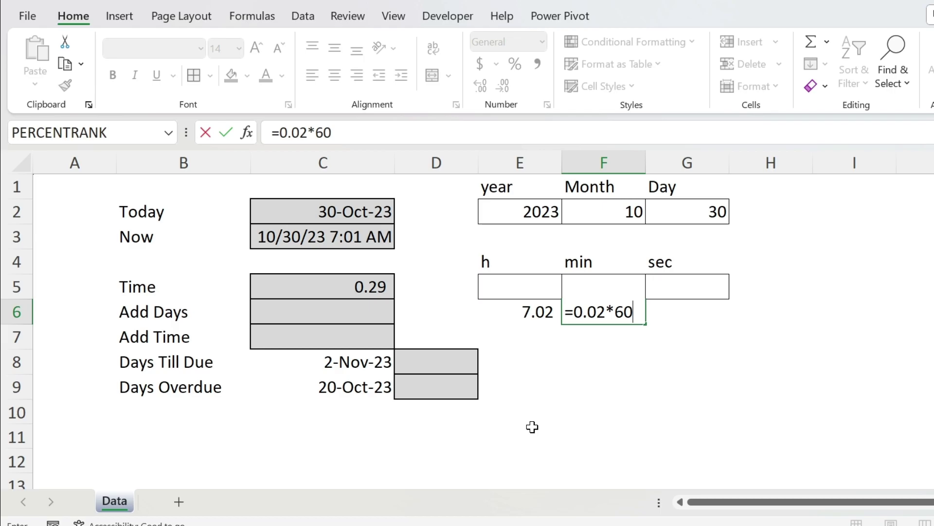
key(Return)
- Enter =0.2*60 in G6 to get 12 seconds
key(Right)
key(Up)
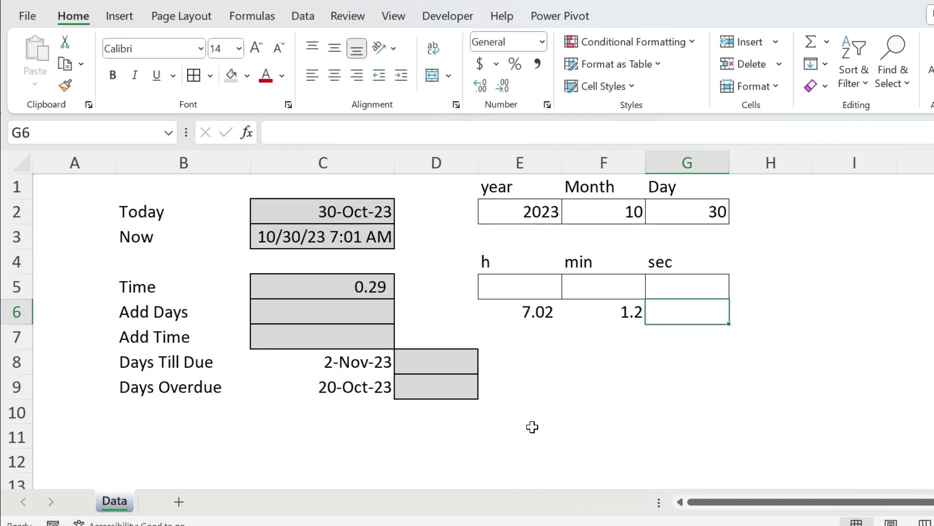
text(0.2)
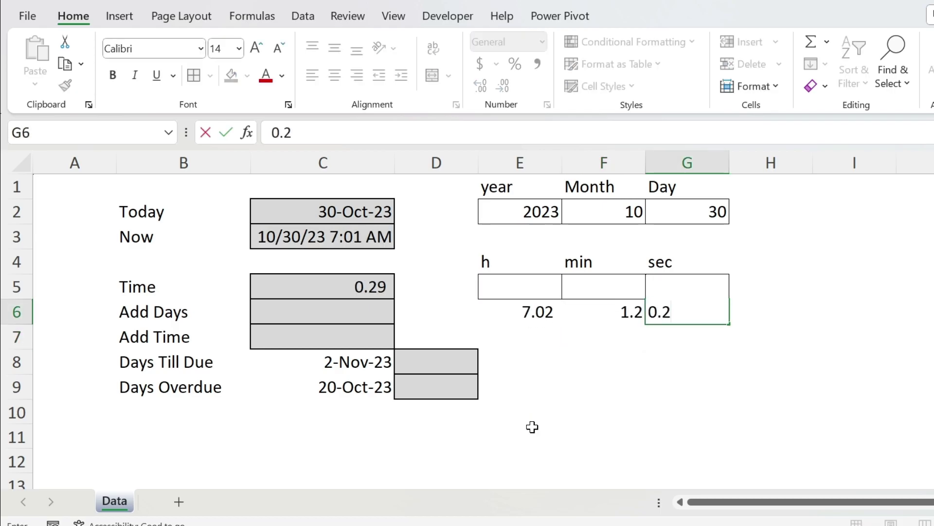
click(271, 132)
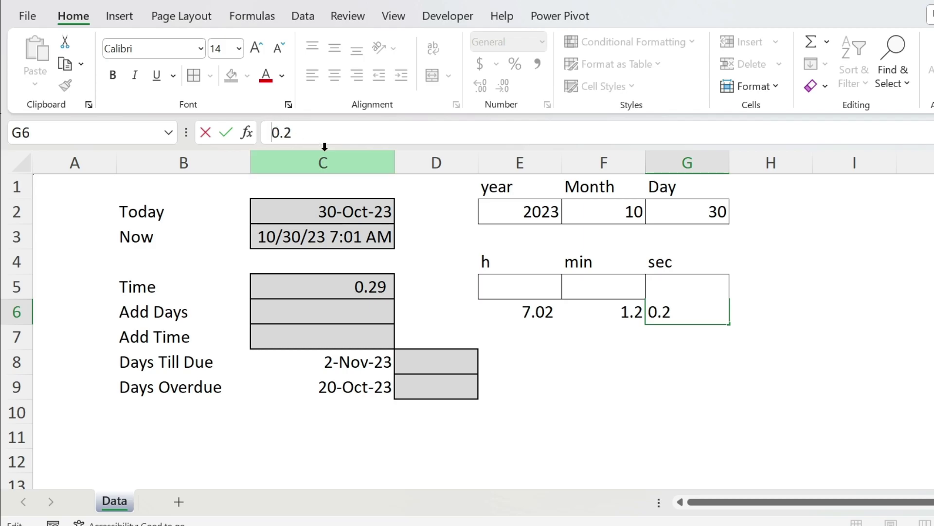
text(=0.2*60)
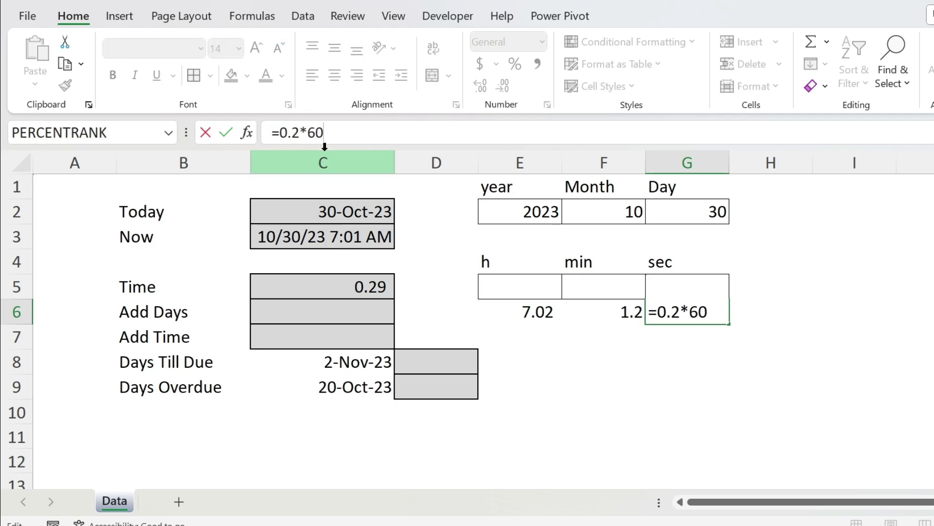
key(ctrl+Return)
key(Left)
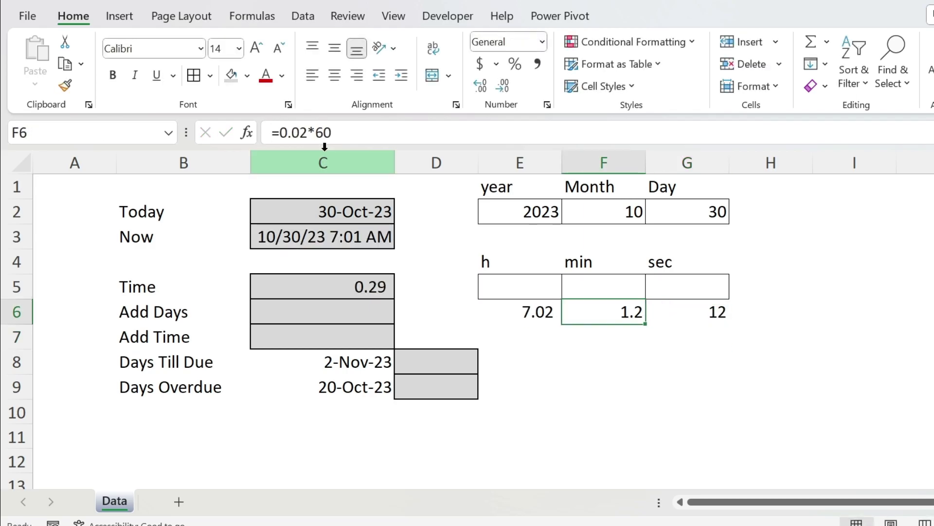
key(Left)
key(Left)
key(Left)
key(Up)
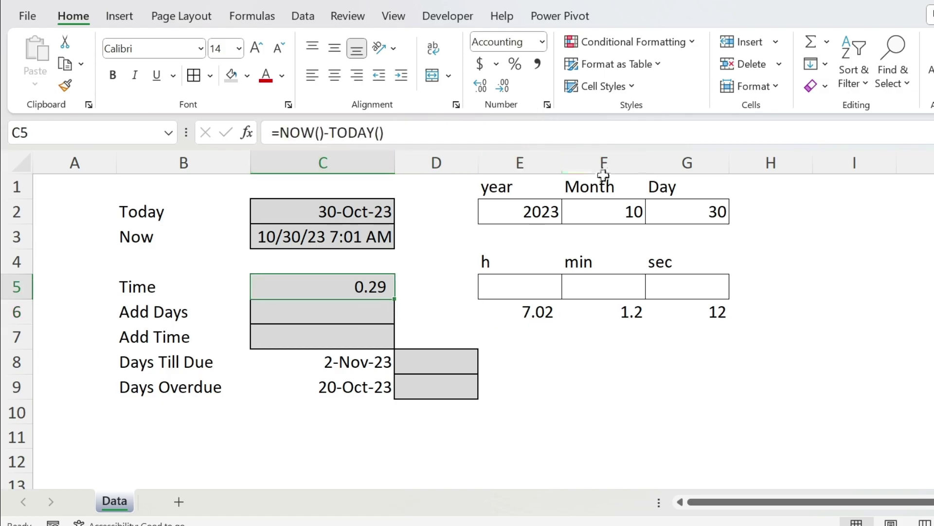
- Format C5 with the 1:30:55 PM time type again
click(548, 105)
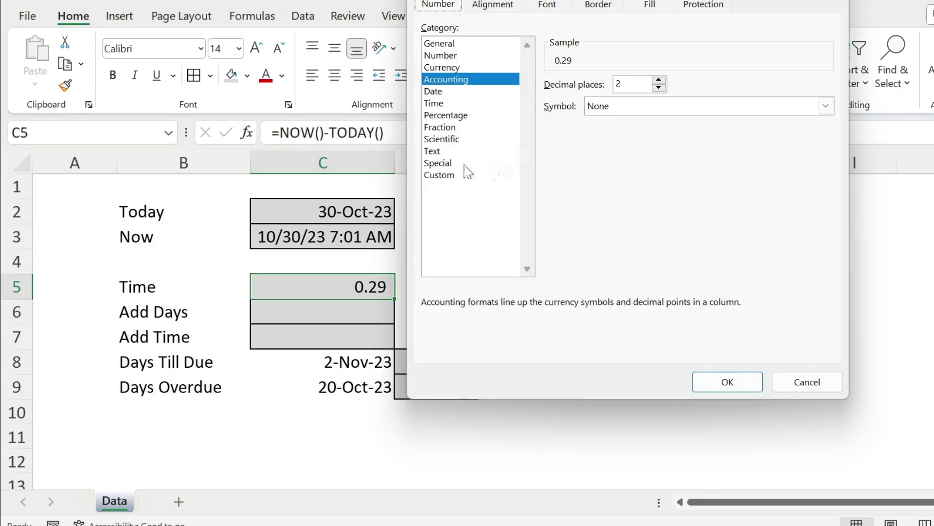
click(455, 103)
click(589, 145)
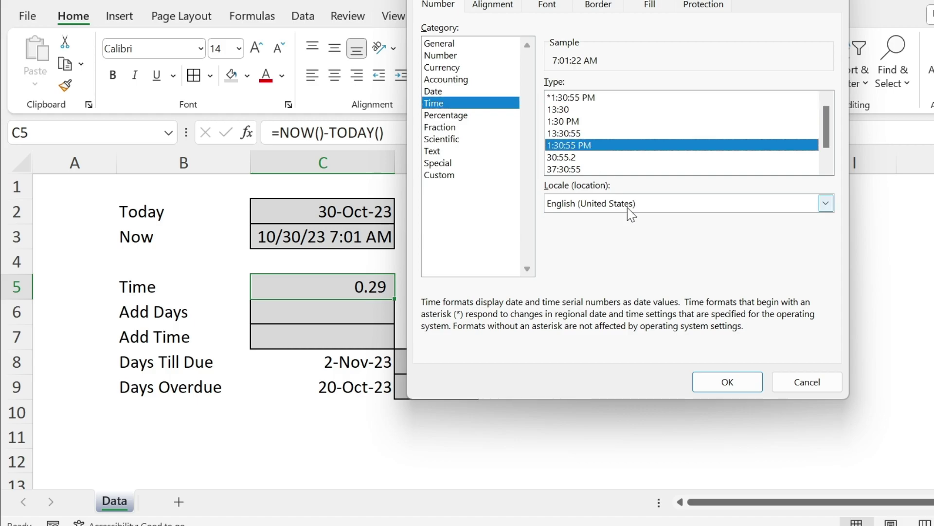
click(724, 383)
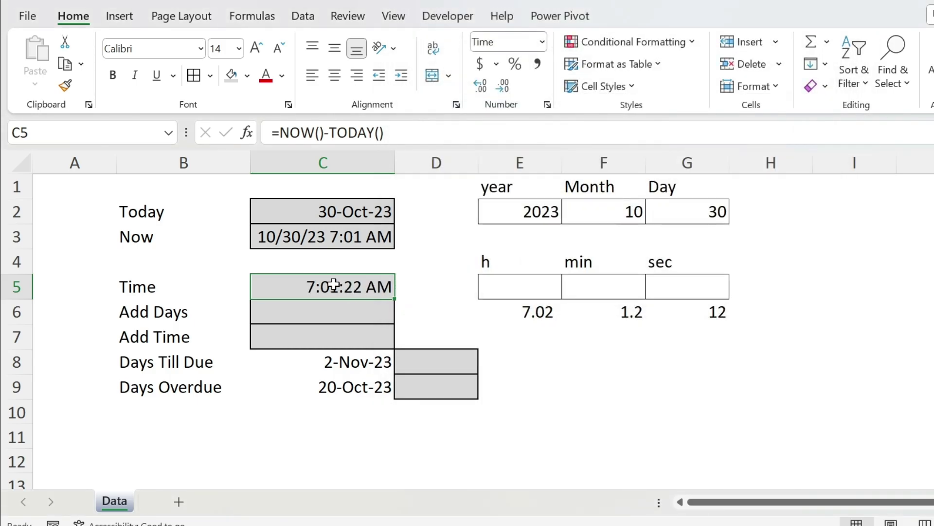
- Enter =HOUR(C5) in E5, giving 7
click(496, 287)
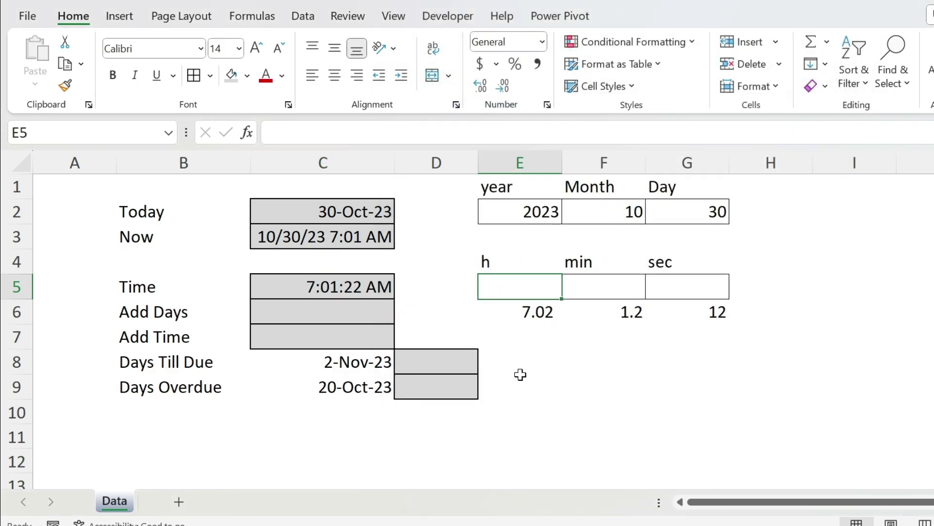
drag(297, 238, 303, 281)
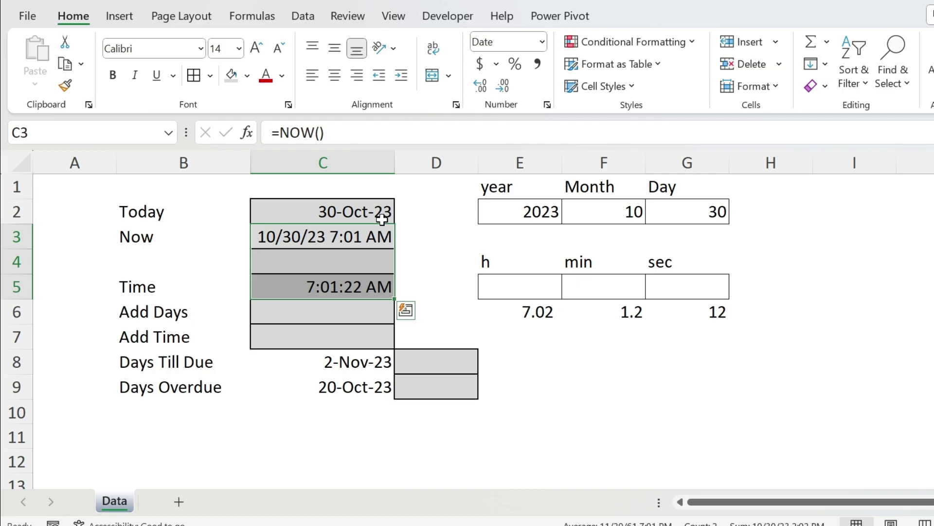
click(504, 286)
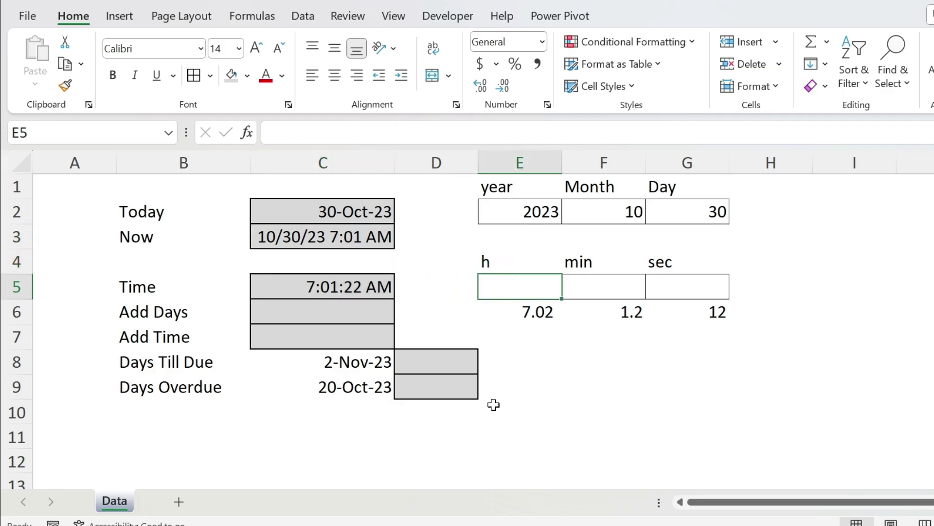
text(=hour()
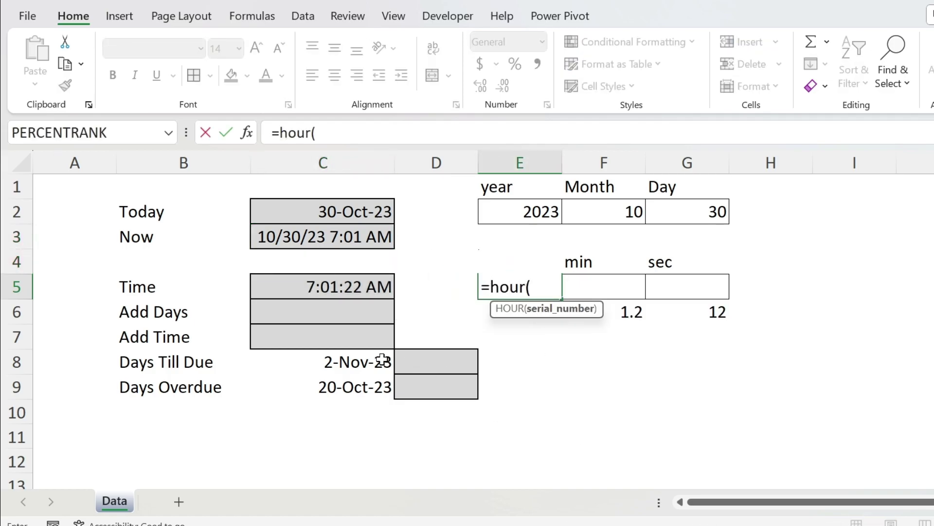
click(355, 288)
text())
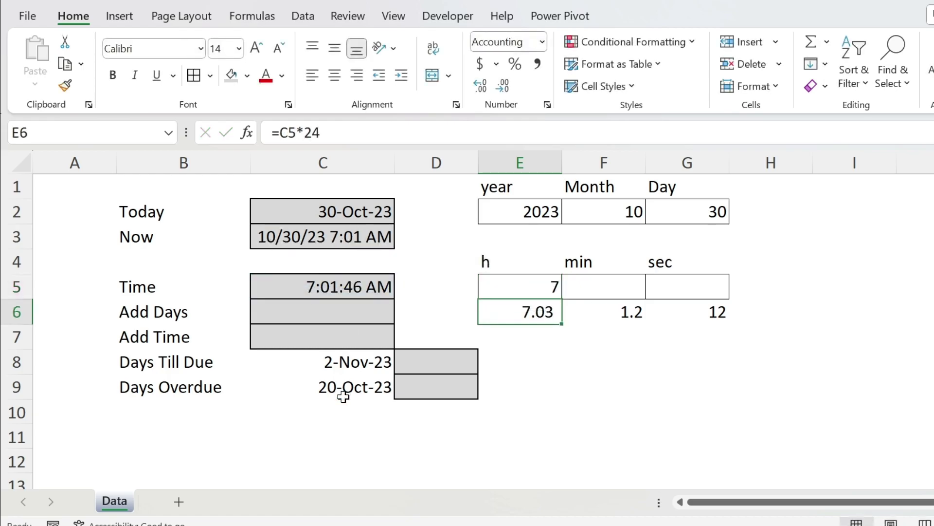
key(Up)
- Enter =MINUTE(C3) in F5, giving 2
key(Right)
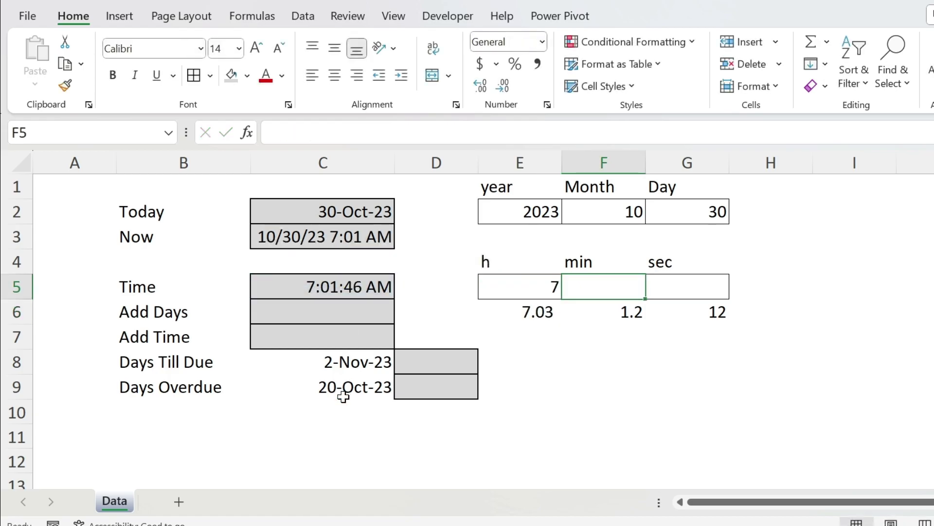
text(=min)
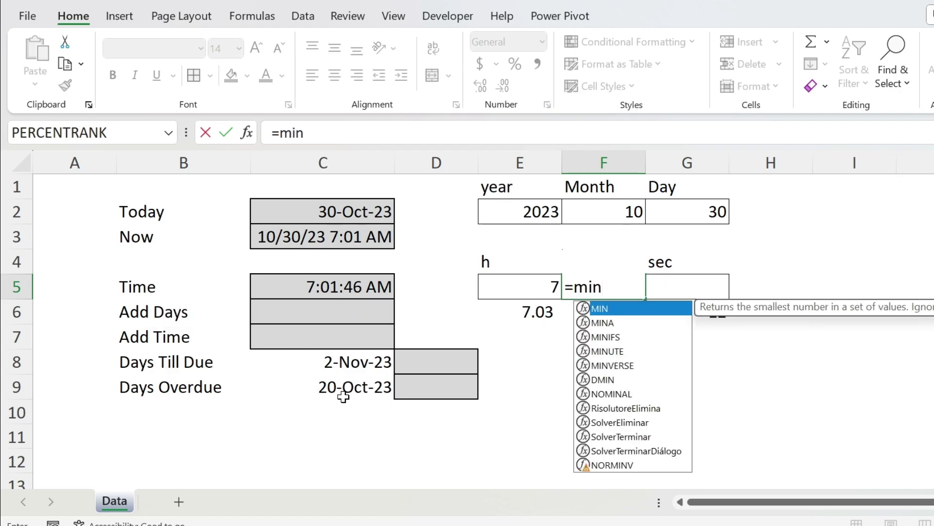
text(ute()
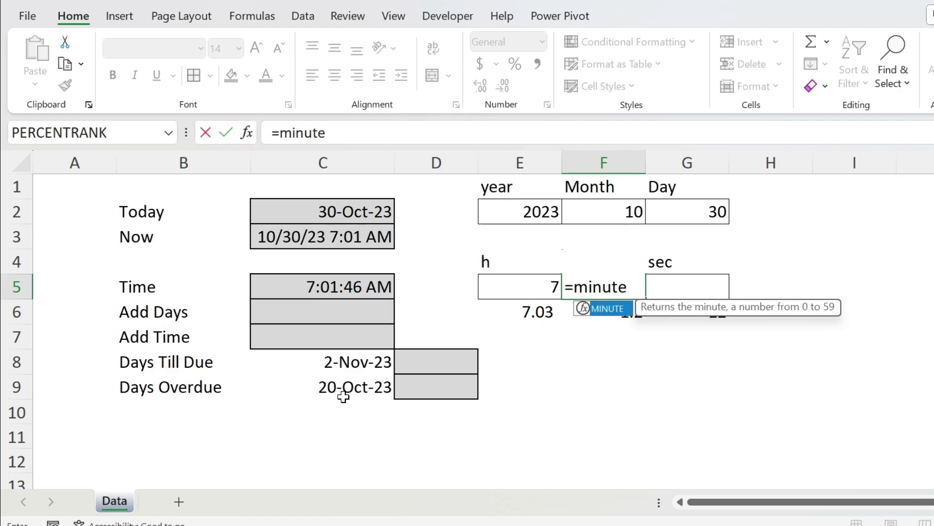
click(286, 233)
text())
key(Return)
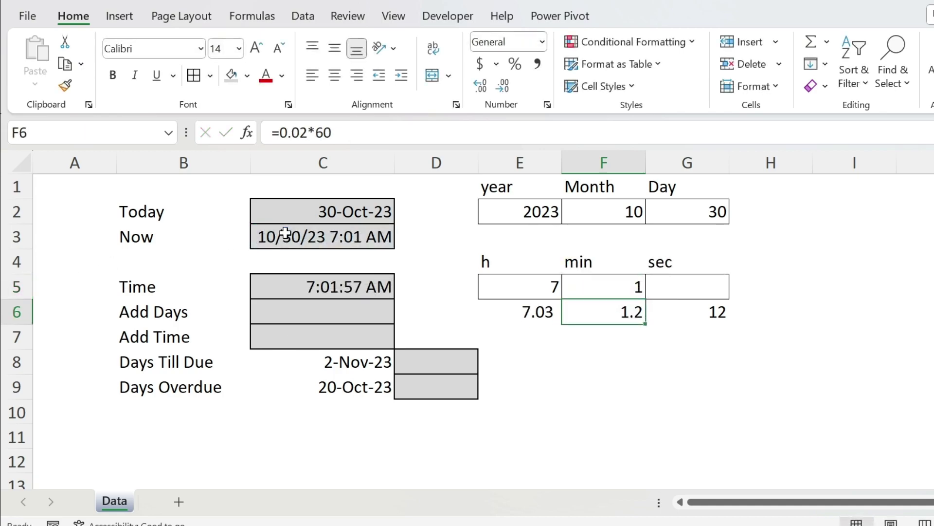
- Enter =SECOND(C5) in G5, giving 5
key(Up)
key(Right)
text(=)
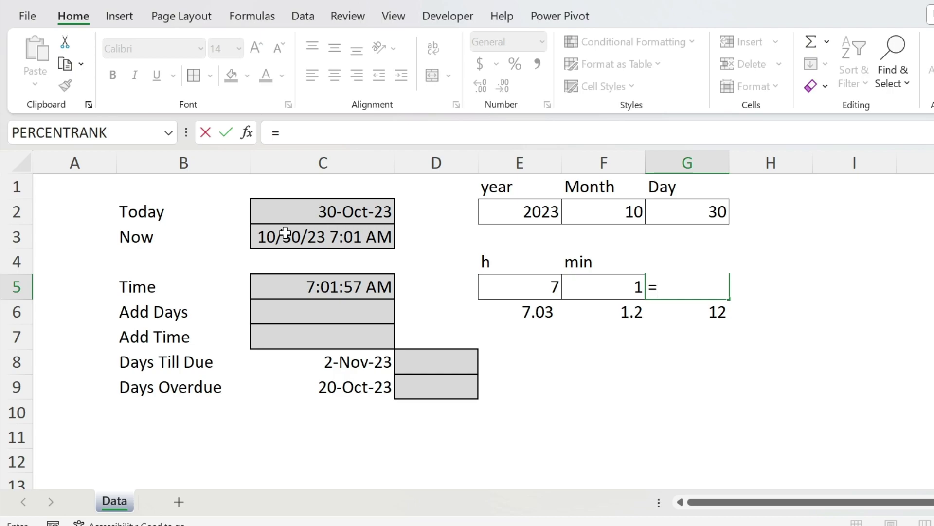
text(second)
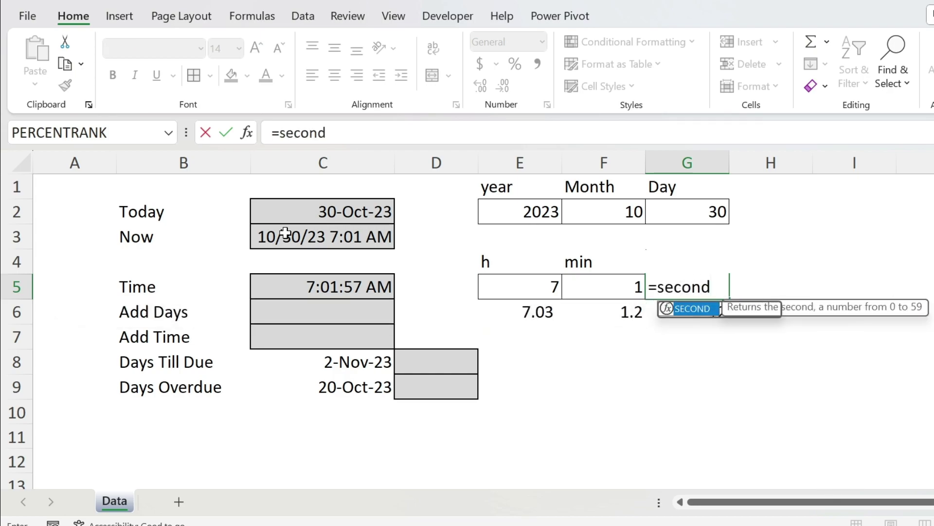
text(()
click(308, 275)
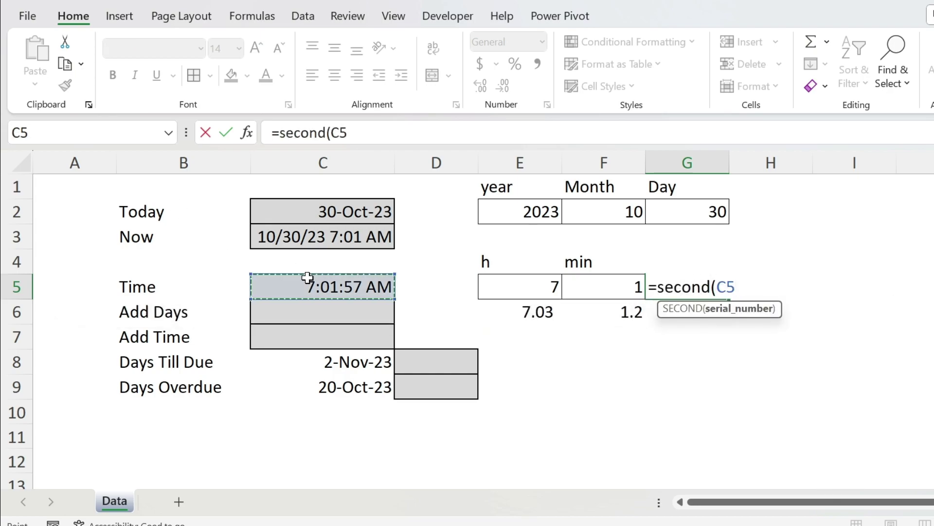
text())
key(Return)
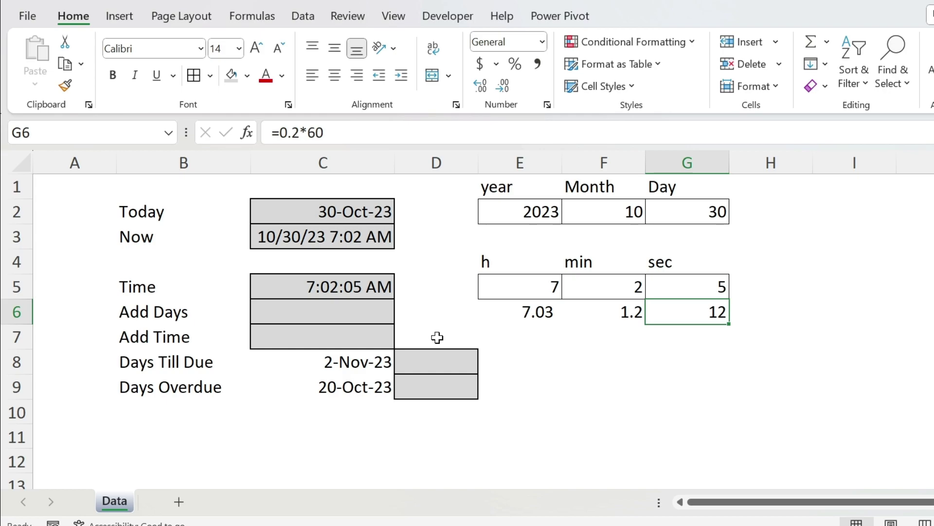
- Show C2 as a serial number briefly, then undo back to its date display
click(349, 208)
click(537, 64)
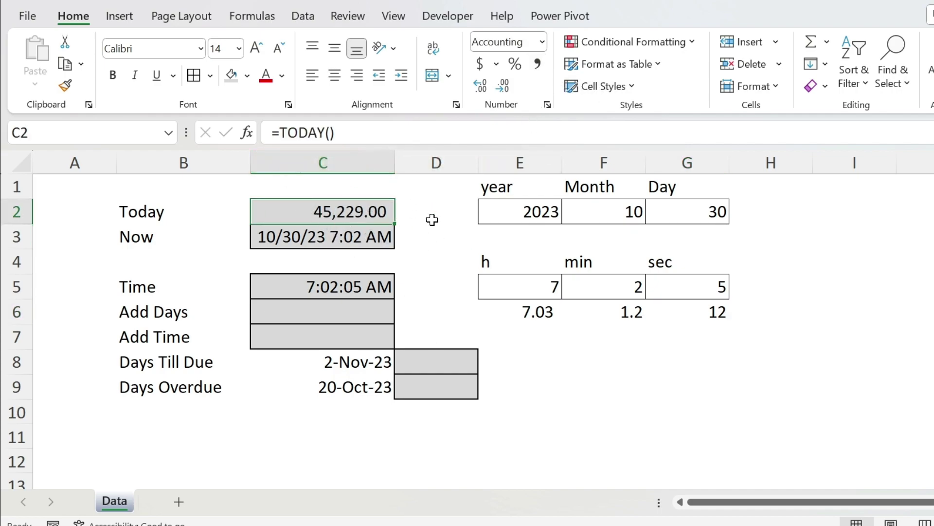
key(ctrl+z)
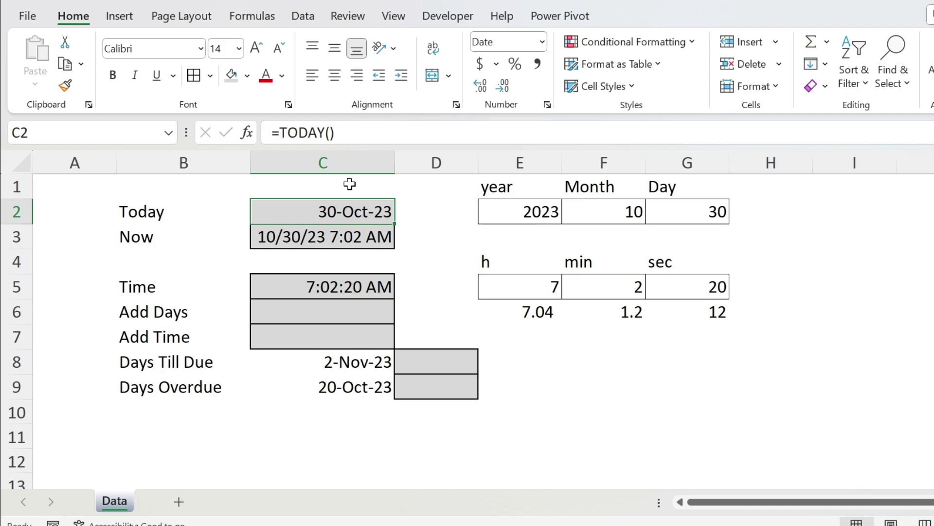
- Enter 1 Jan 1900 in C1, view it in Comma Style, then undo
click(350, 185)
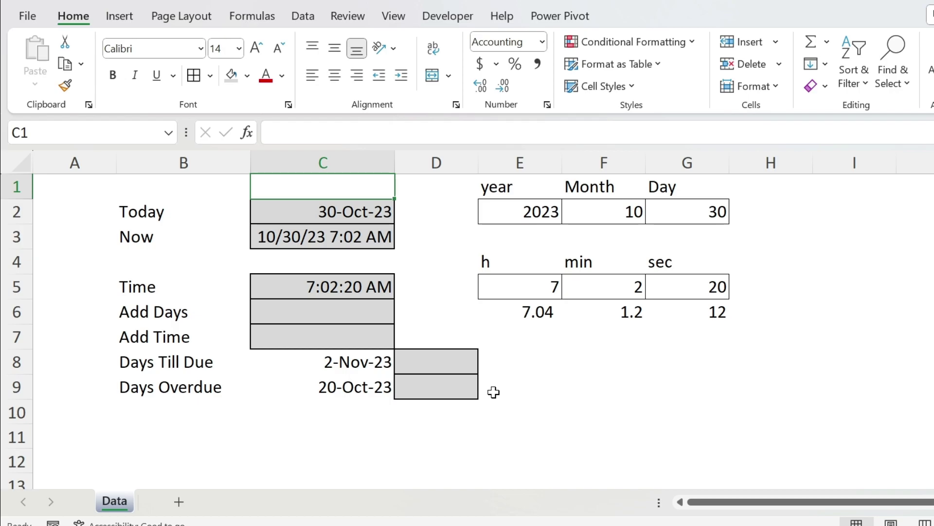
text(1 jan 1900)
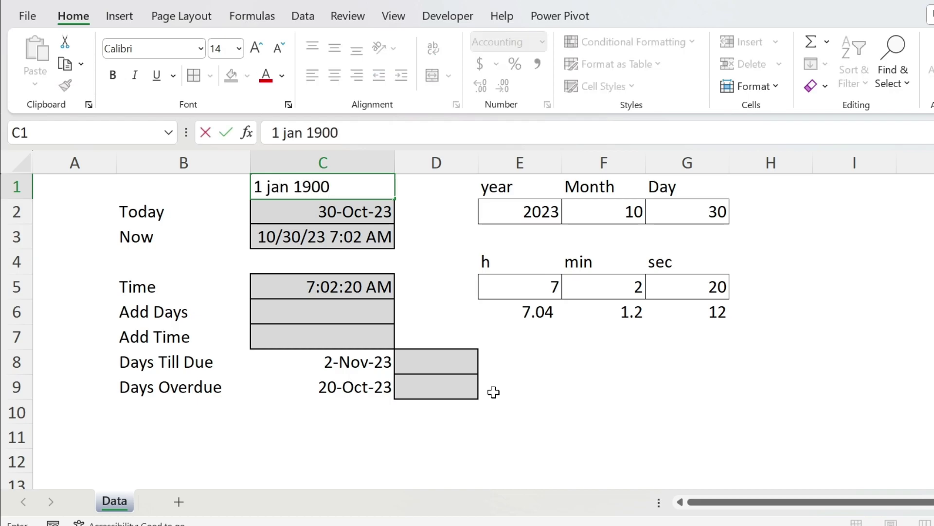
key(Return)
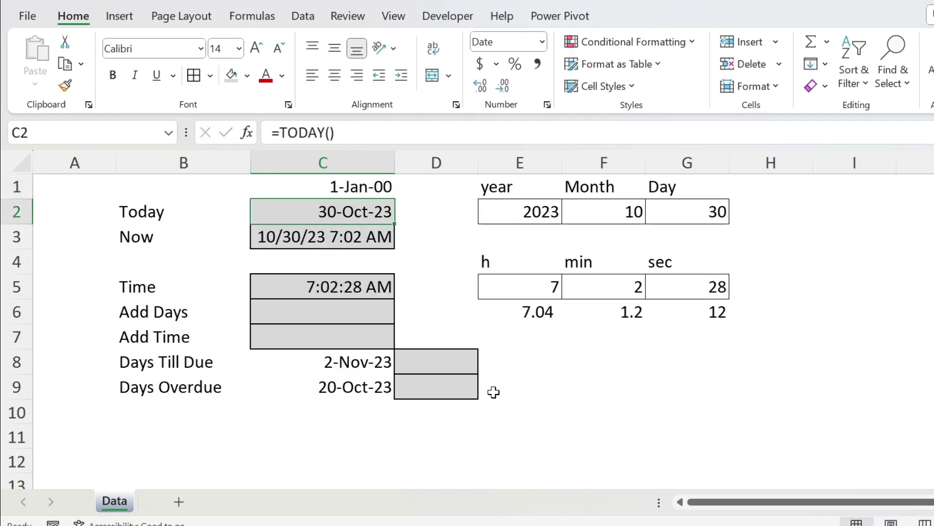
key(Up)
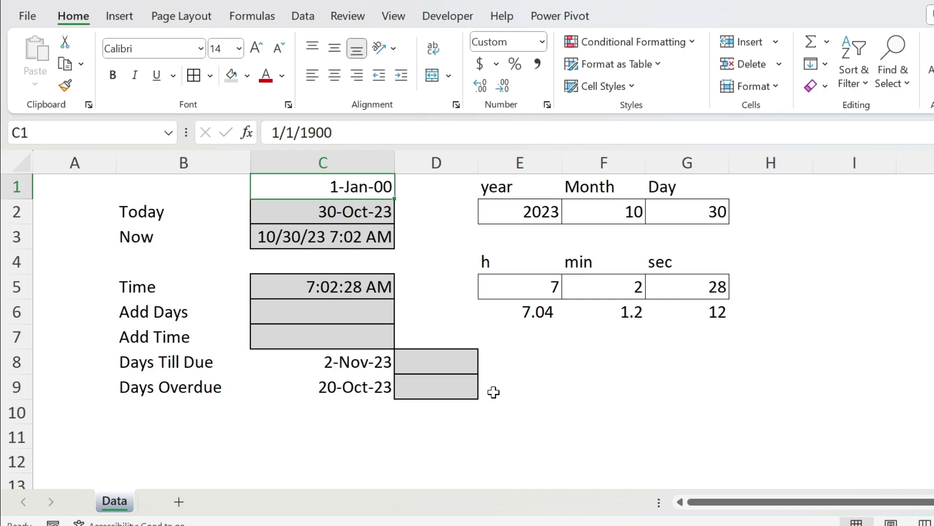
click(537, 64)
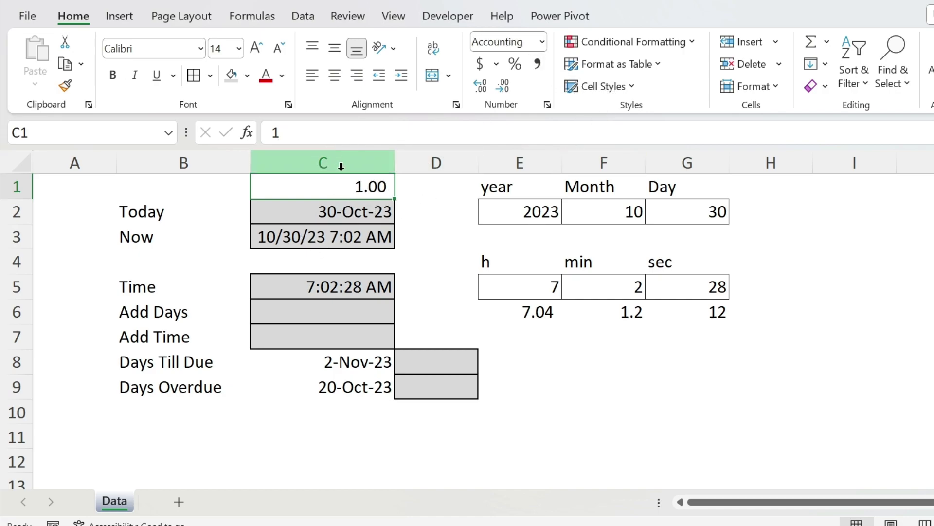
key(ctrl+z)
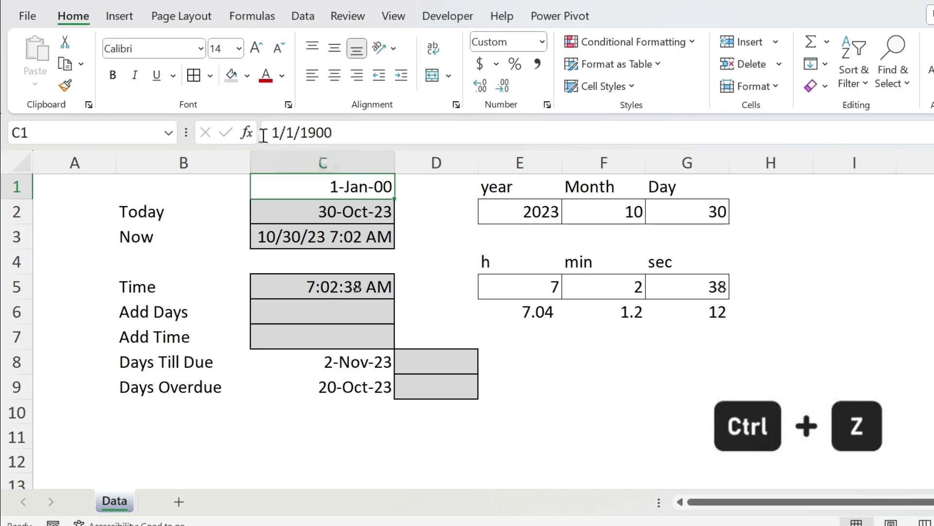
- Change C1 to 2-Jan-1900 and show its serial value 2.00 with Comma Style
double_click(288, 132)
text(2)
key(ctrl+Return)
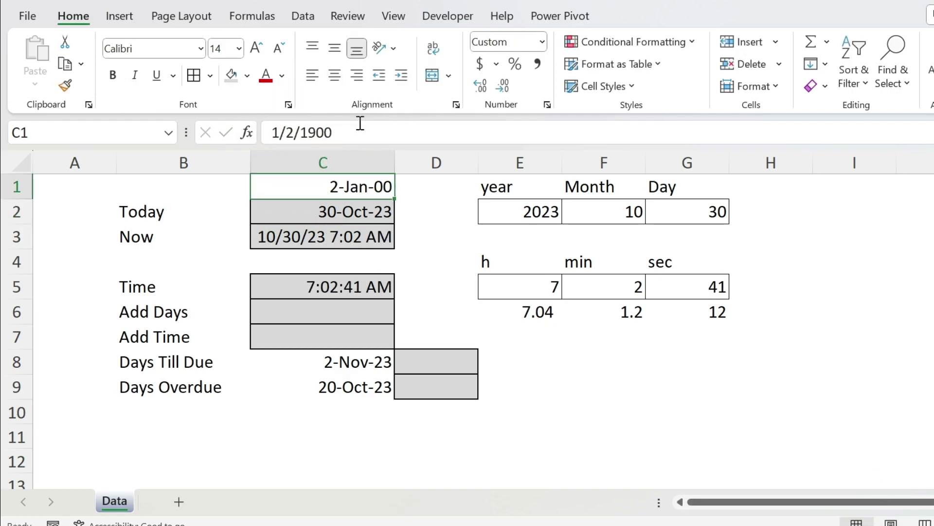
click(537, 64)
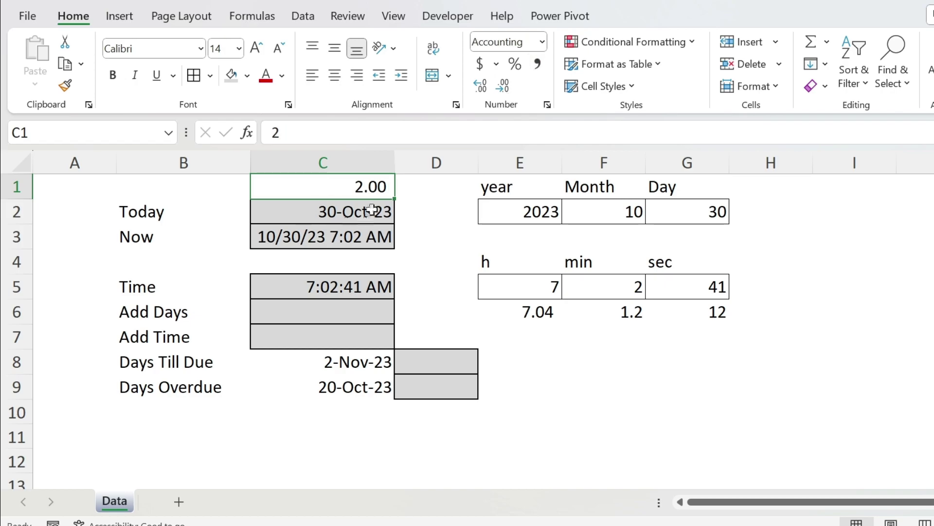
- Enter =C2+2 in C6 so Add Days shows 11/1/2023
click(337, 312)
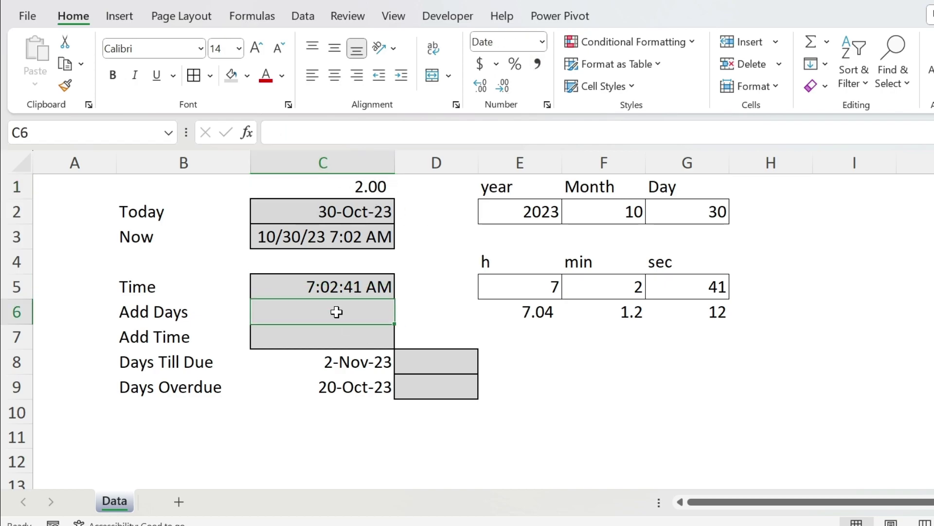
text(=)
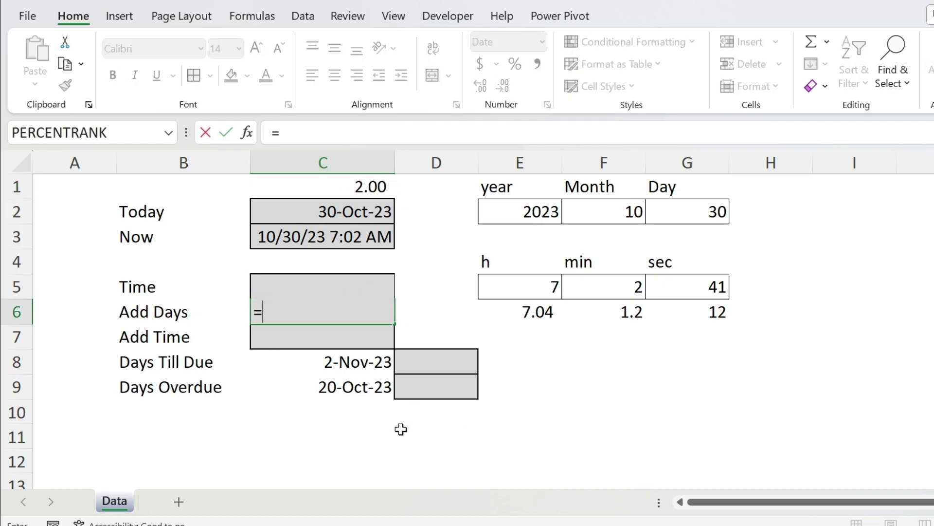
key(Up)
key(Up)
key(Up)
key(Up)
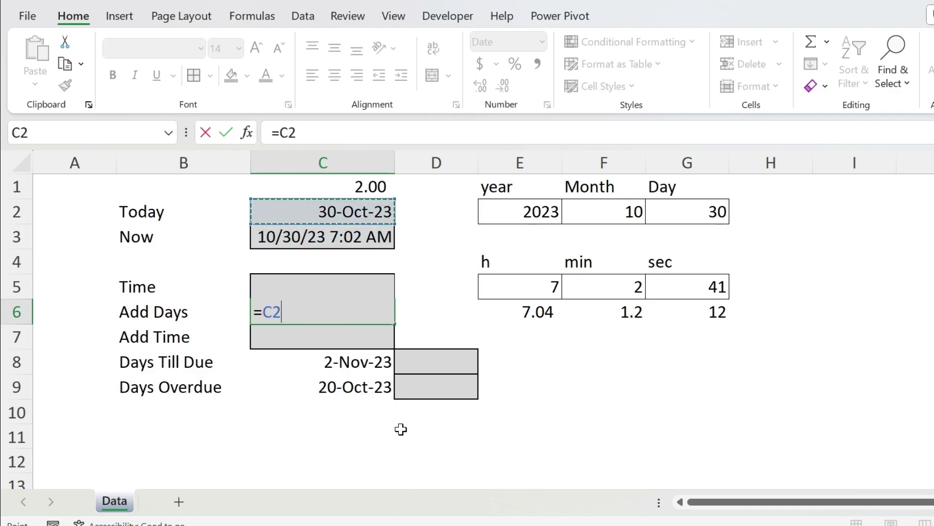
text(+2)
key(Return)
key(Up)
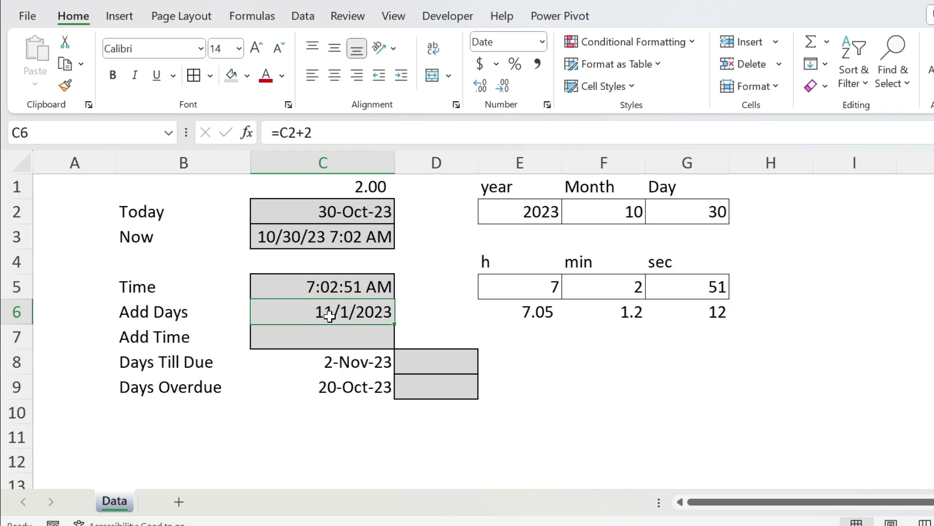
- Enter =C2+0.45 in C7 so Add Time shows 10/30/23 10:48 AM
click(318, 340)
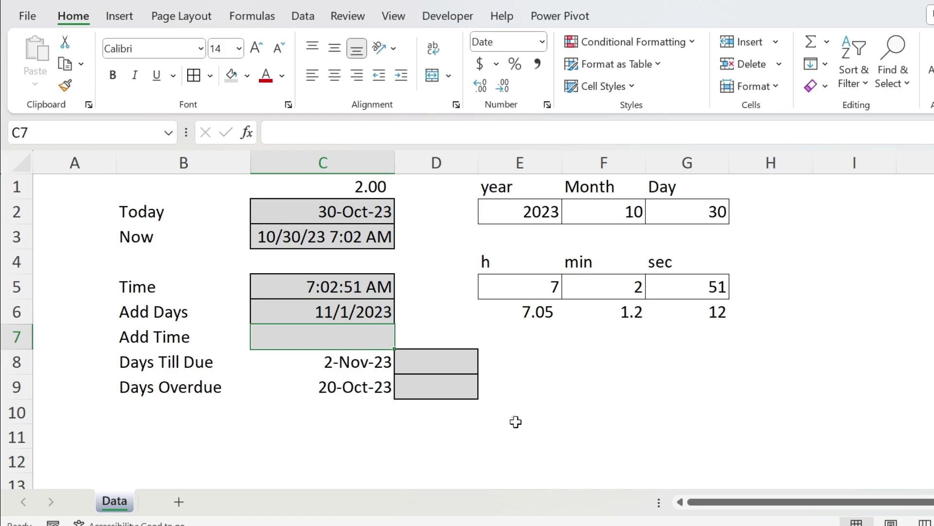
text(=)
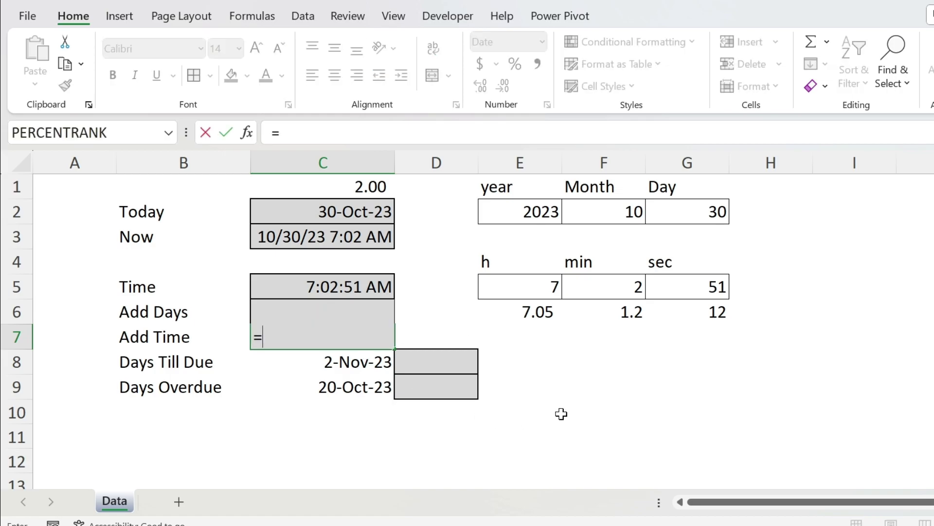
click(344, 209)
text(+0.45)
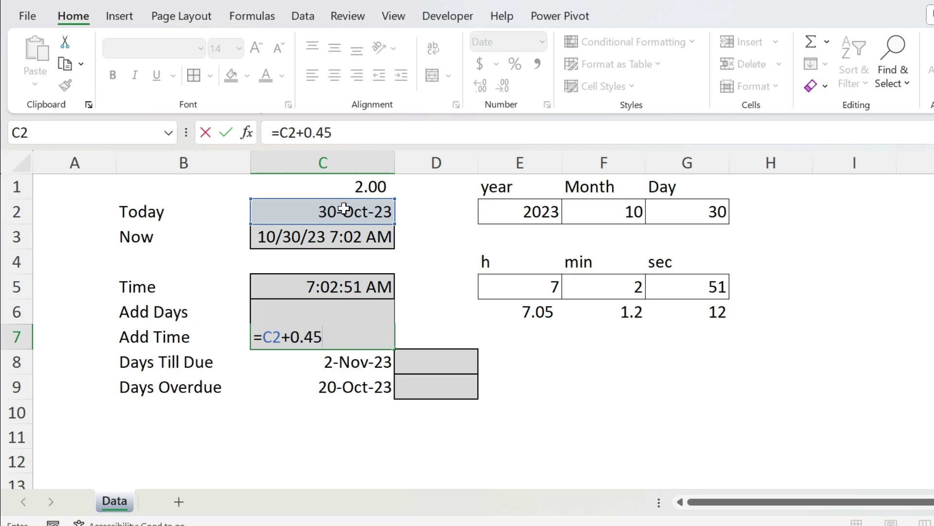
key(Return)
key(Up)
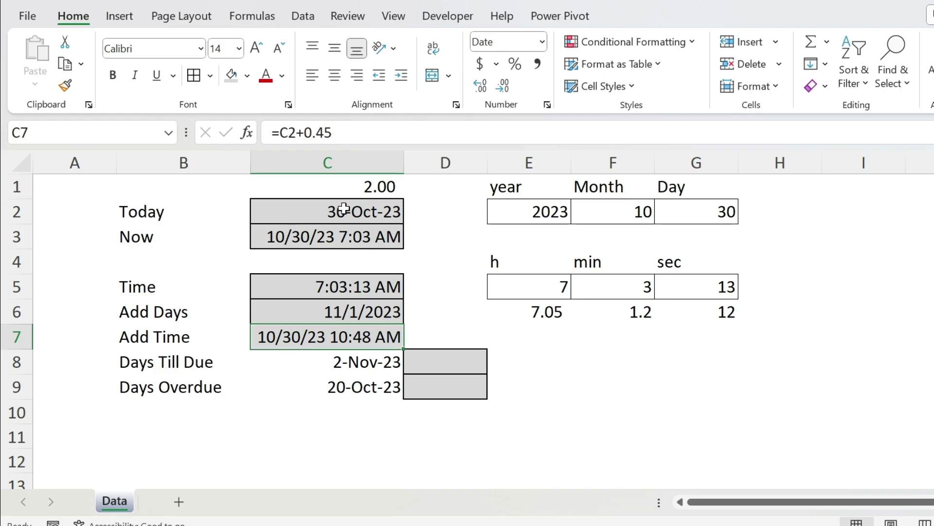
- Enter =C8-TODAY() in D8 and apply Comma Style, showing 3.00 days till due
click(441, 362)
text(=)
key(Left)
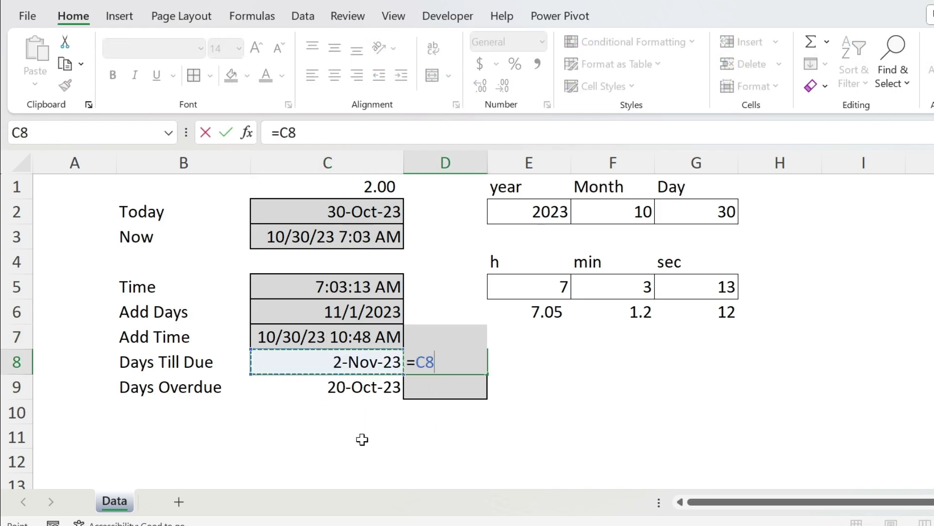
text(-today)
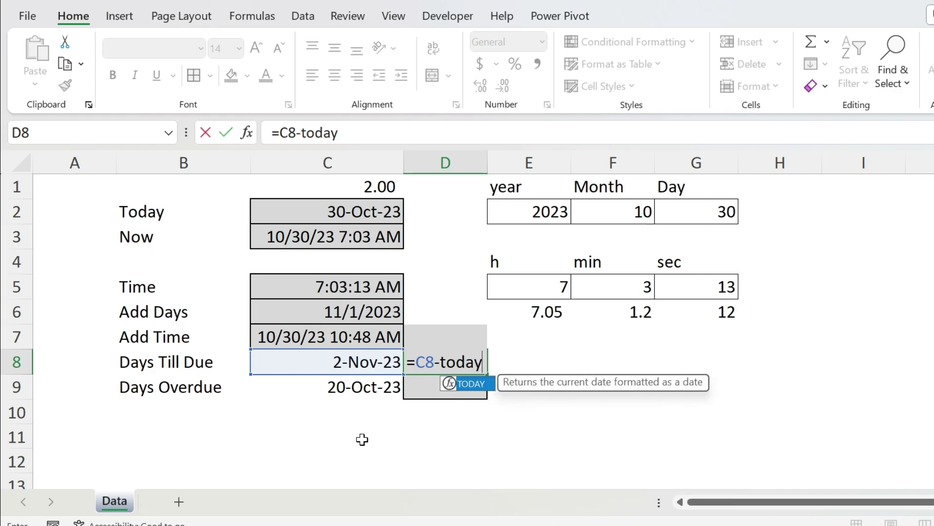
text(())
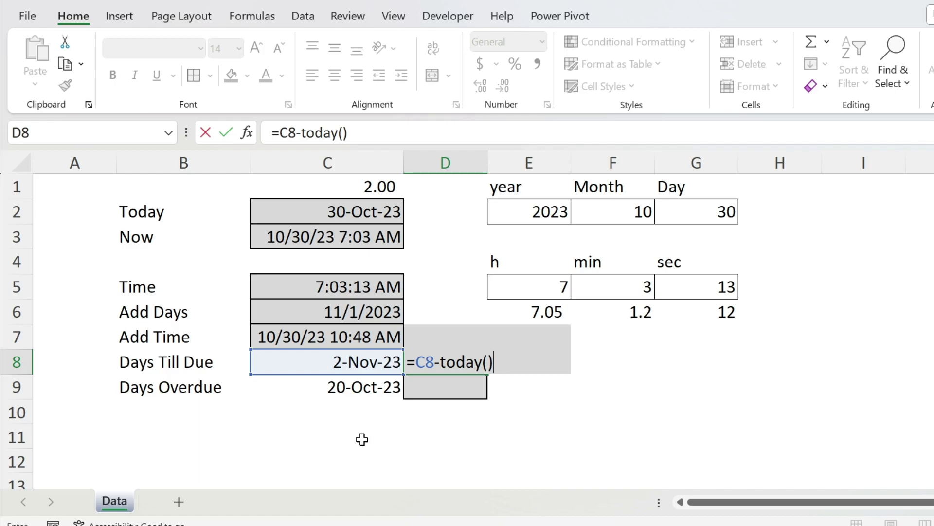
key(Return)
key(Up)
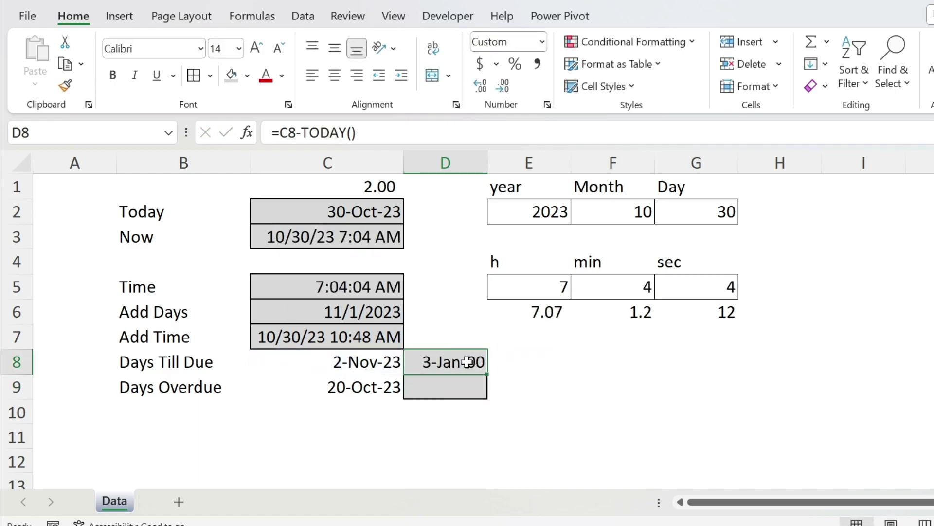
click(538, 63)
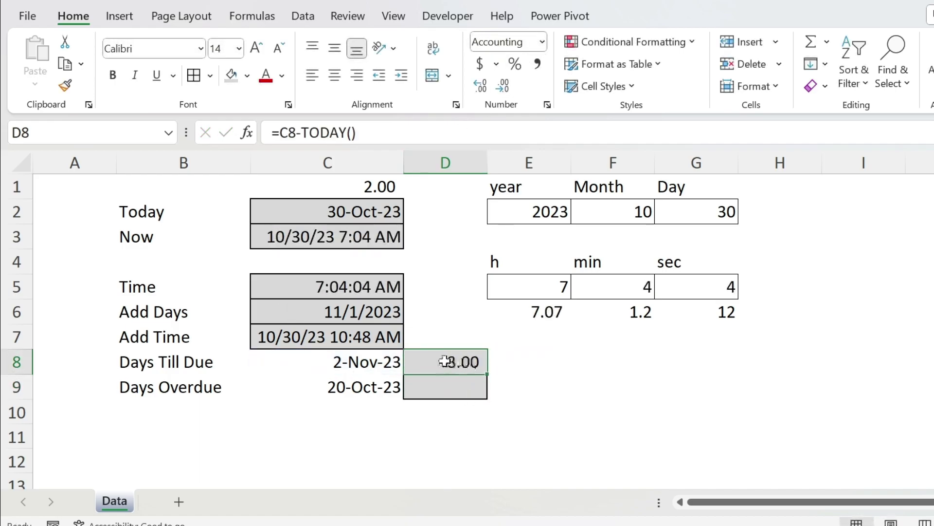
- Enter =TODAY()-C9 in D9 and apply Comma Style, showing 10.00 days overdue
click(442, 386)
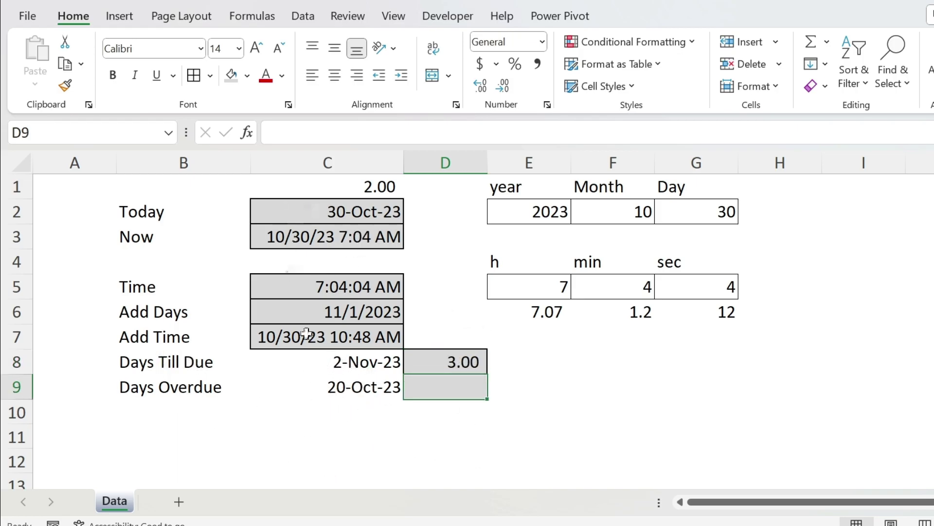
text(=)
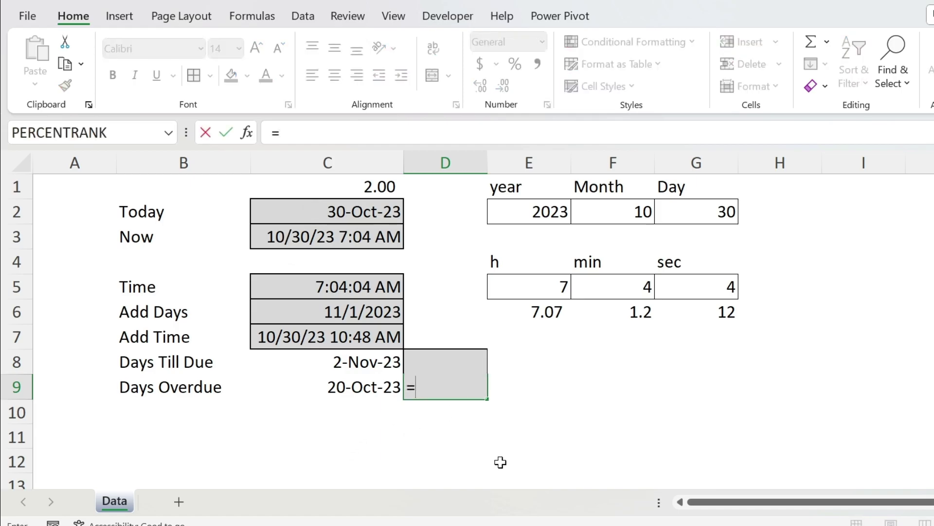
text(today())
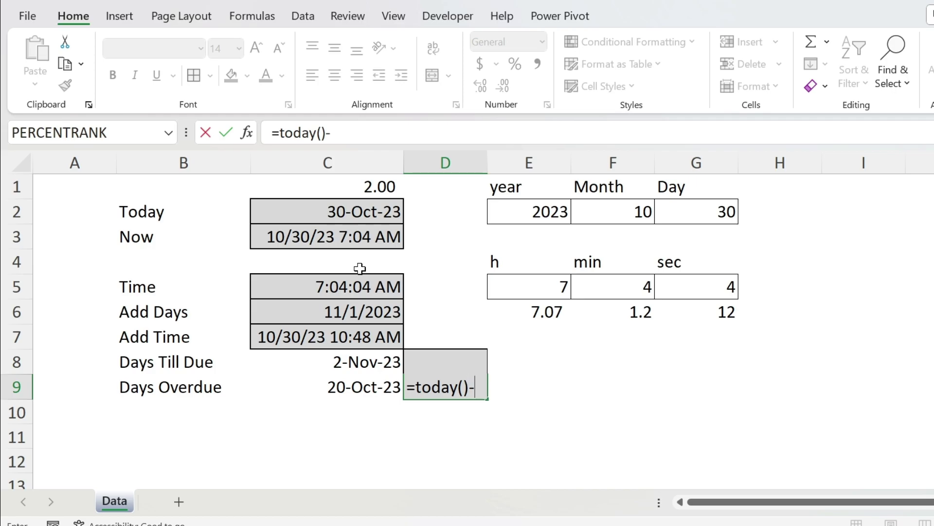
text(-)
click(336, 382)
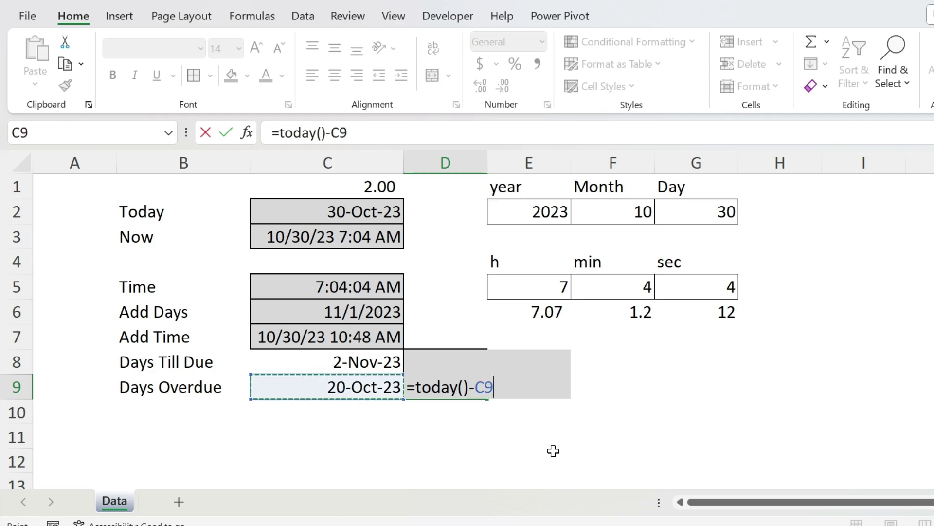
key(Return)
key(Up)
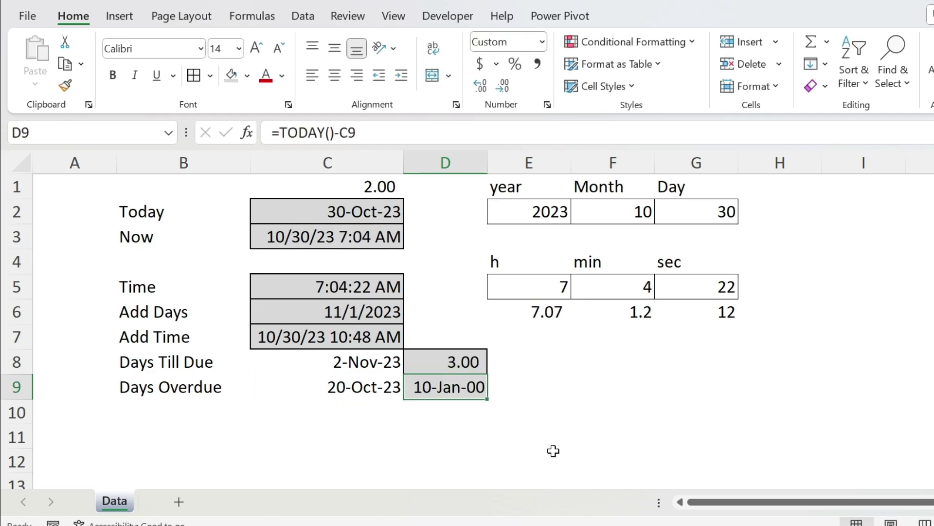
click(538, 66)
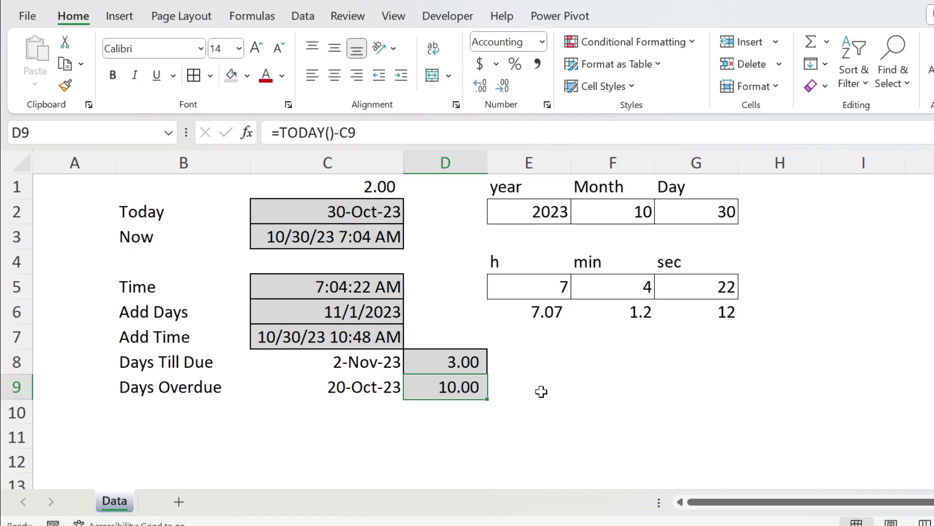